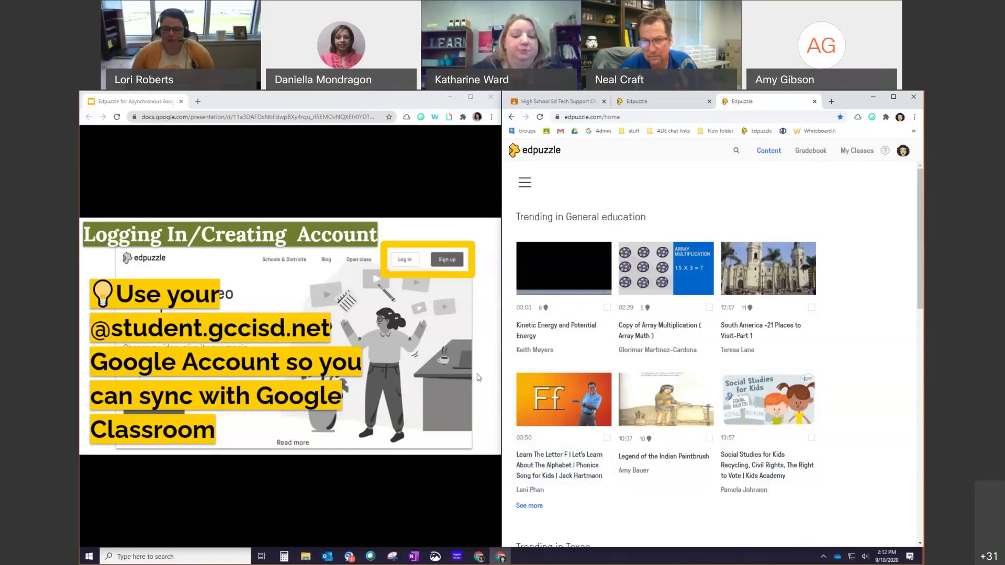
# Advance the presentation to the Edpuzzle Pro School Edition slide and check the account menu for the Pro School plan.
pyautogui.click(333, 297)
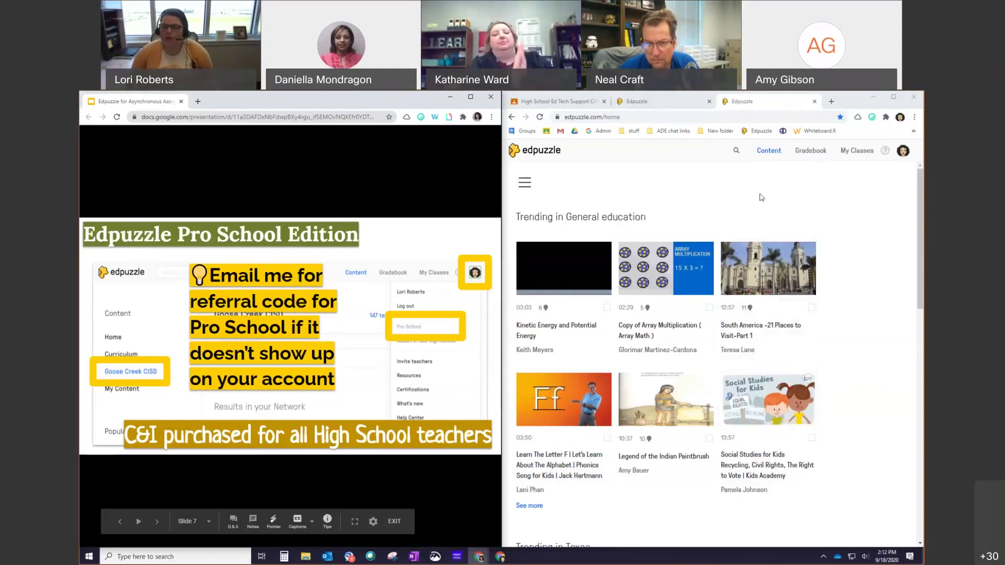
pyautogui.click(904, 153)
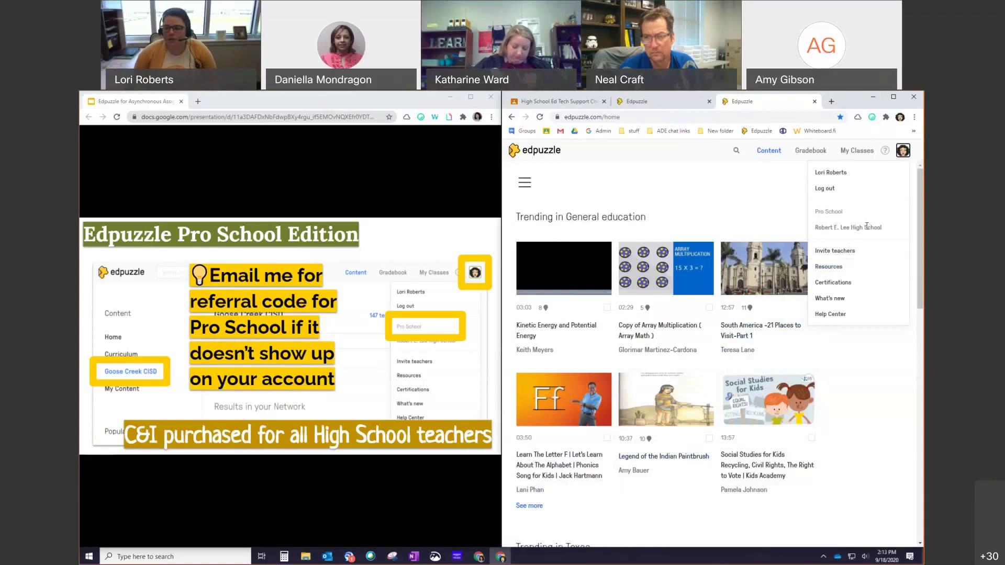
pyautogui.click(693, 192)
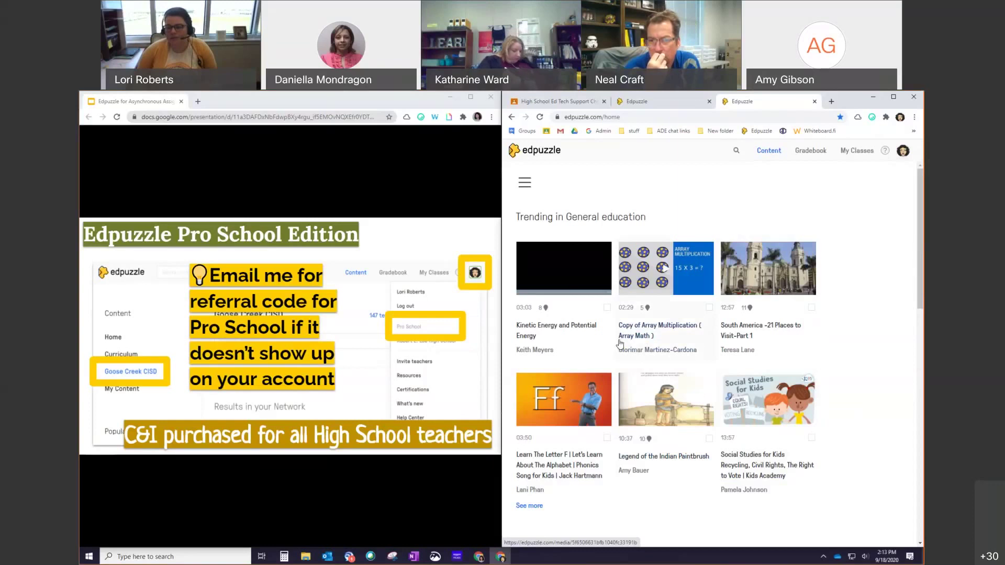
pyautogui.click(901, 156)
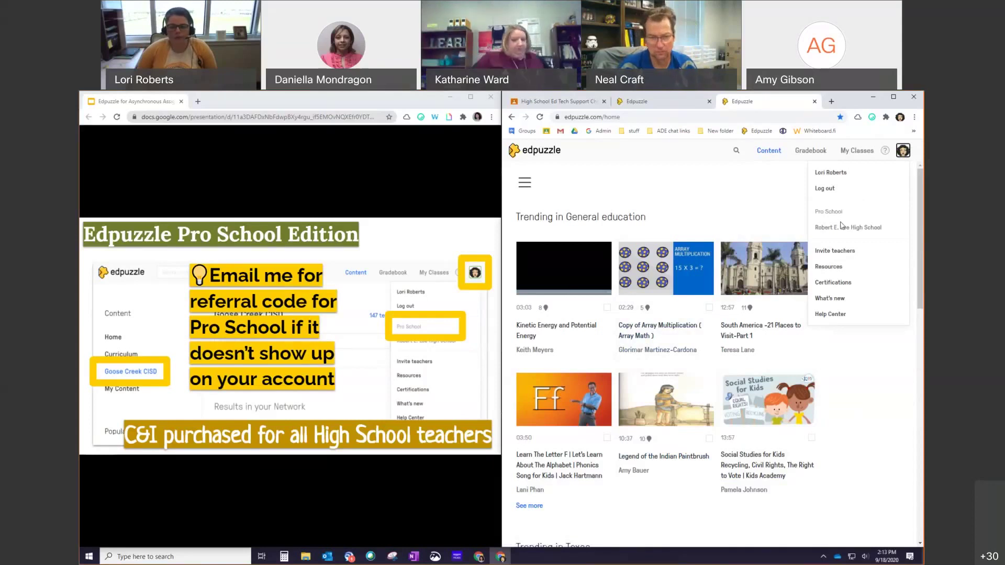
pyautogui.click(612, 232)
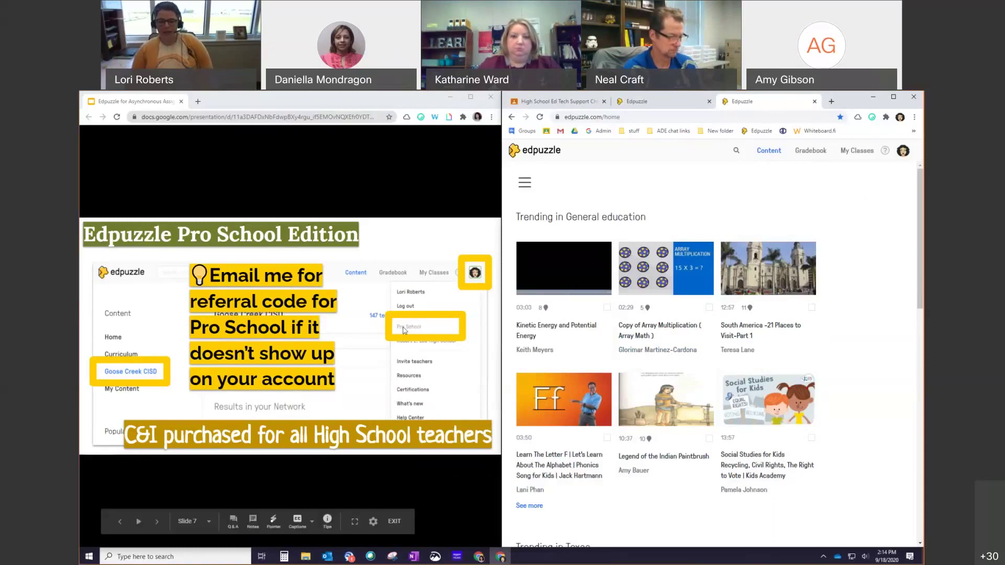
# Advance the presentation past Types of Classes to the Class Creation - Google Classroom slide.
pyautogui.click(497, 351)
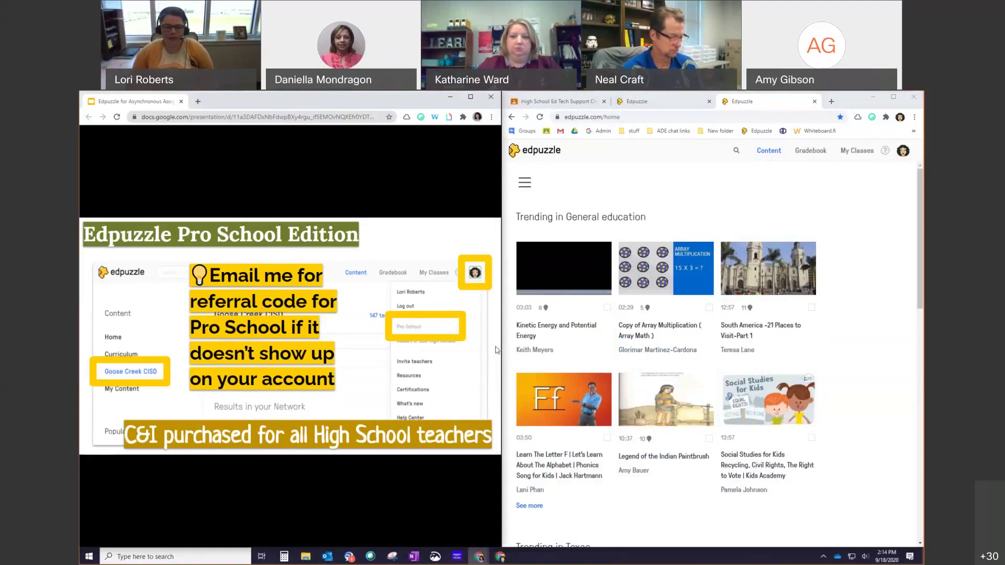
pyautogui.click(497, 350)
pyautogui.click(468, 372)
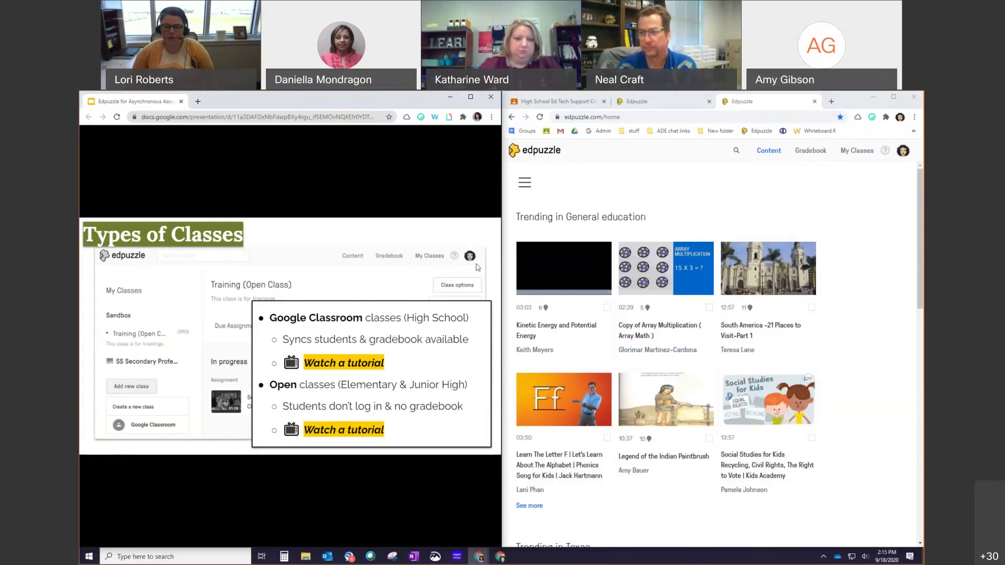
pyautogui.click(478, 234)
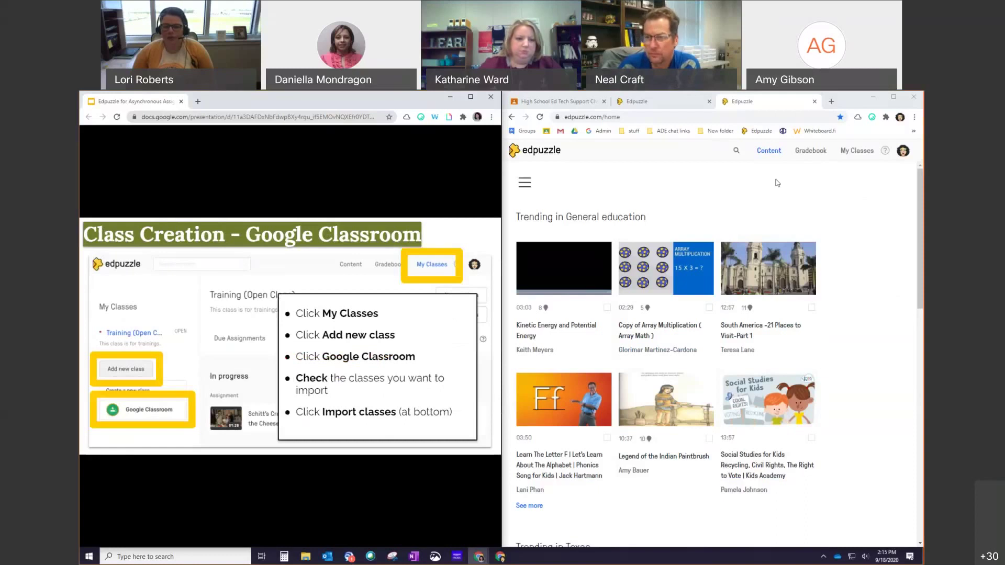
# Go to My Classes and start adding a new class from Google Classroom.
pyautogui.click(862, 152)
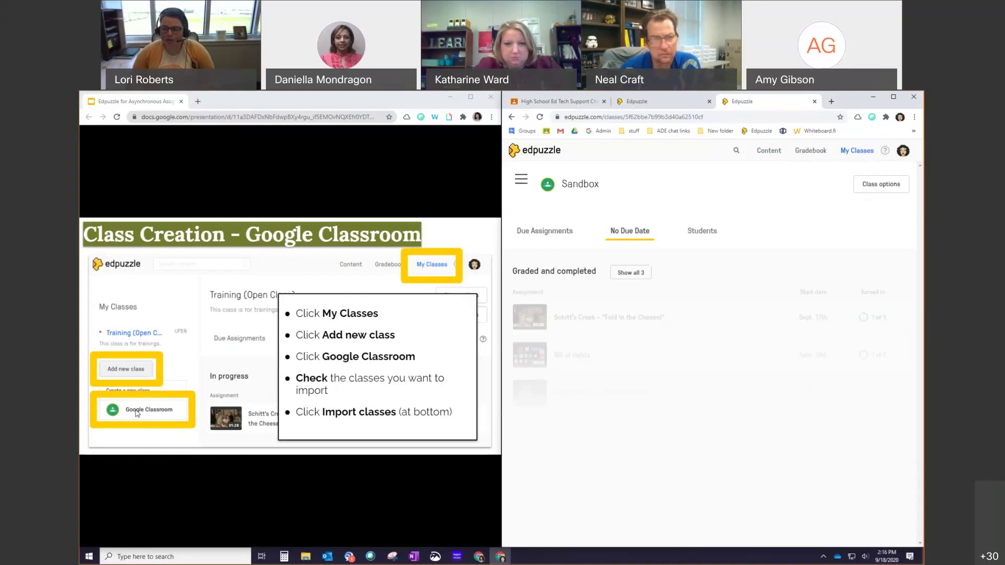
pyautogui.click(521, 179)
pyautogui.click(534, 291)
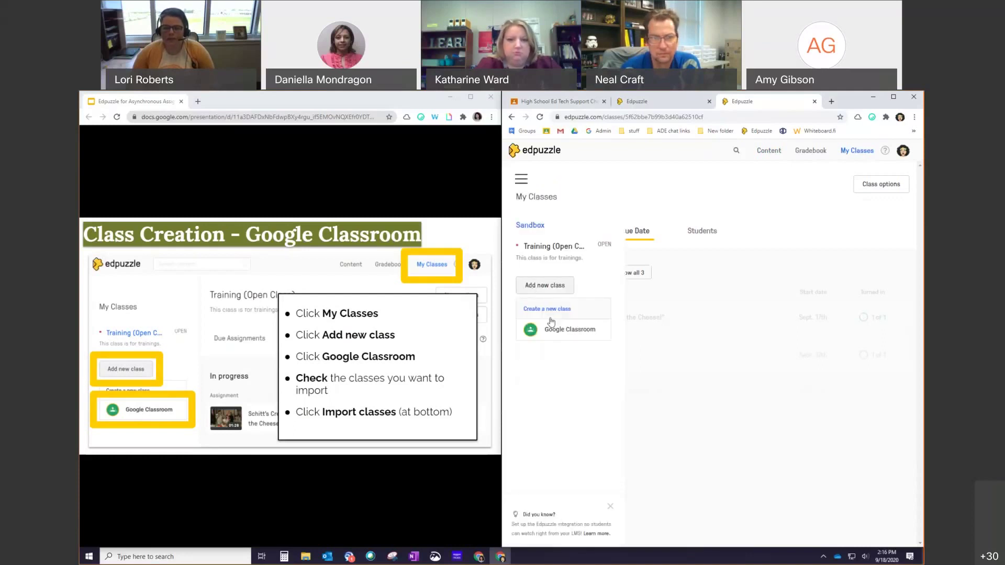
pyautogui.click(547, 326)
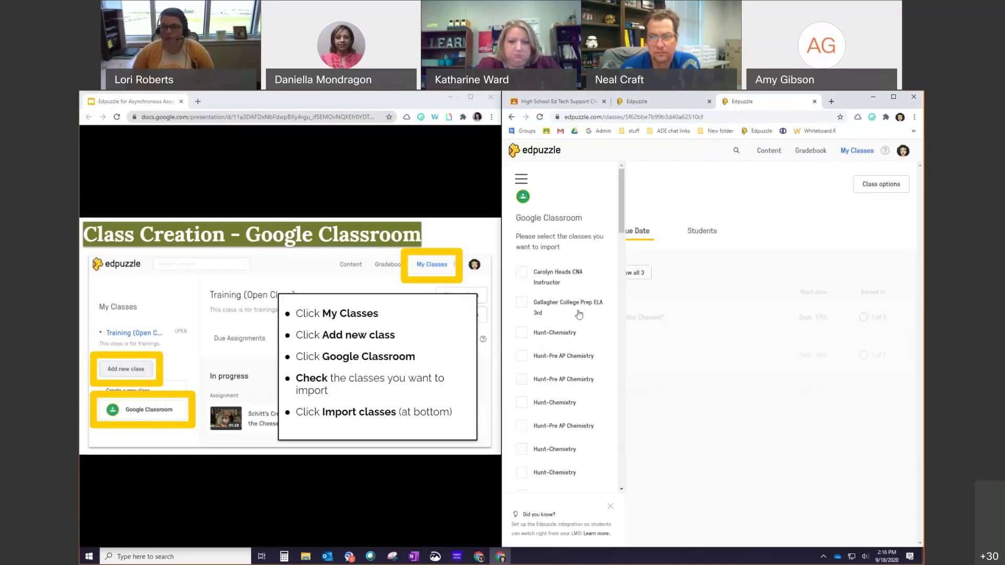
# Select the High School Ed Tech Support and Google Classroom classes for import.
pyautogui.scroll(-2, 579, 314)
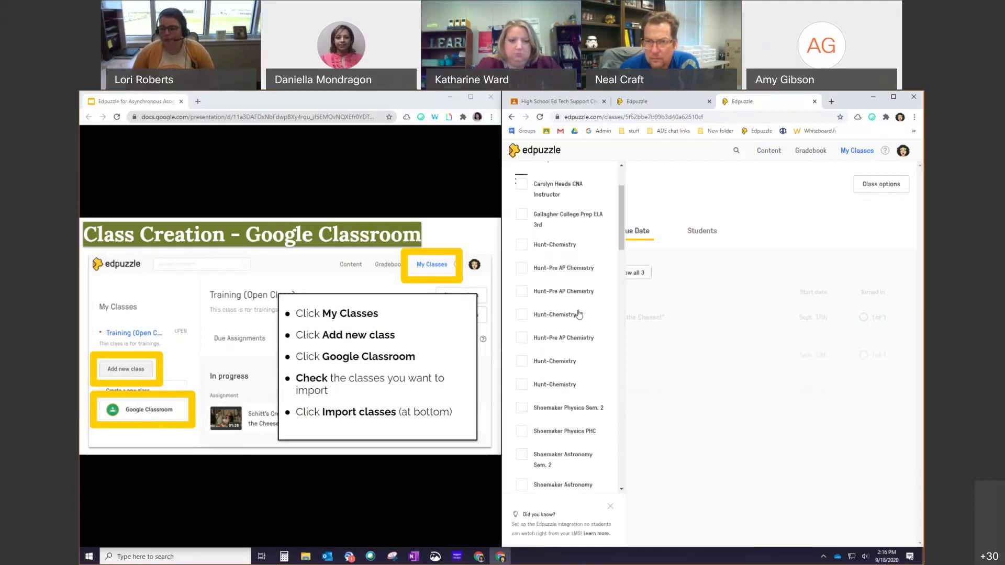
pyautogui.scroll(-4, 579, 314)
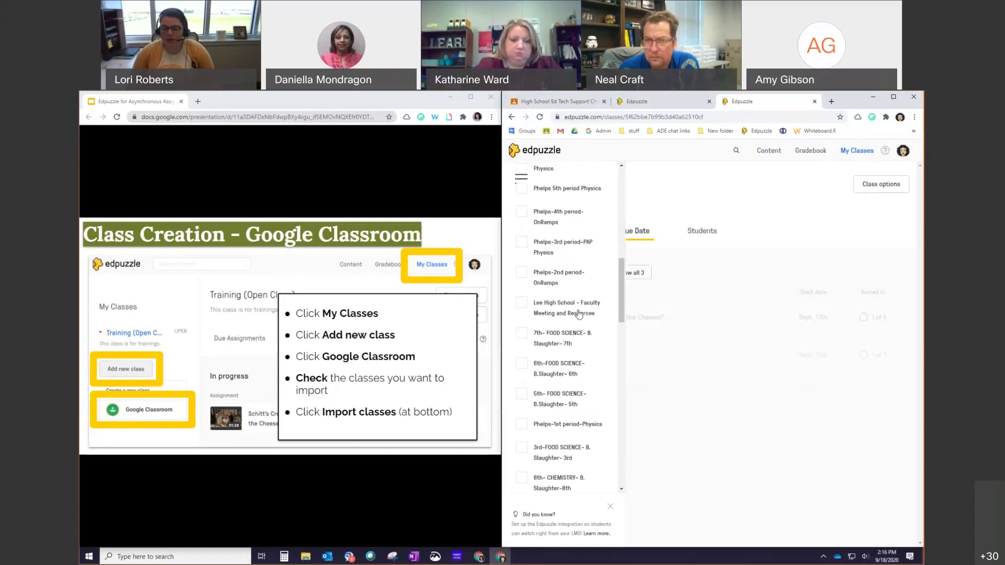
pyautogui.scroll(-6, 579, 314)
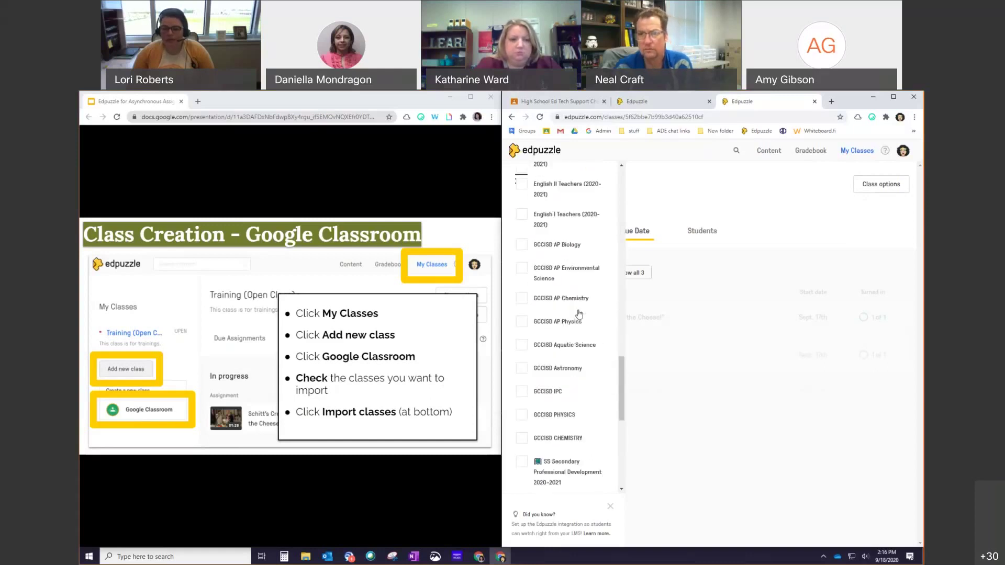
pyautogui.scroll(-4, 579, 315)
pyautogui.scroll(-2, 579, 314)
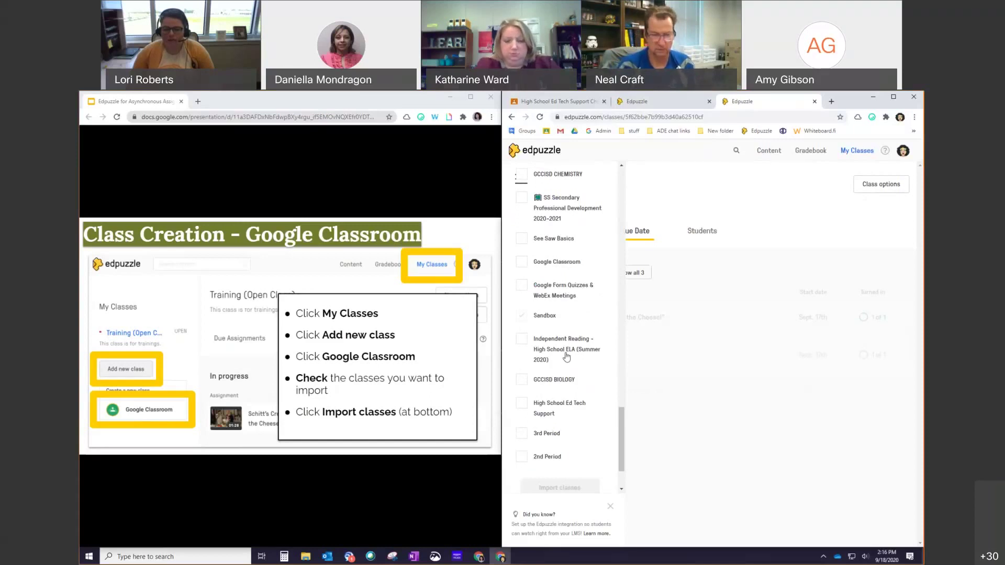
pyautogui.scroll(1, 557, 387)
pyautogui.scroll(-1, 557, 388)
pyautogui.click(521, 402)
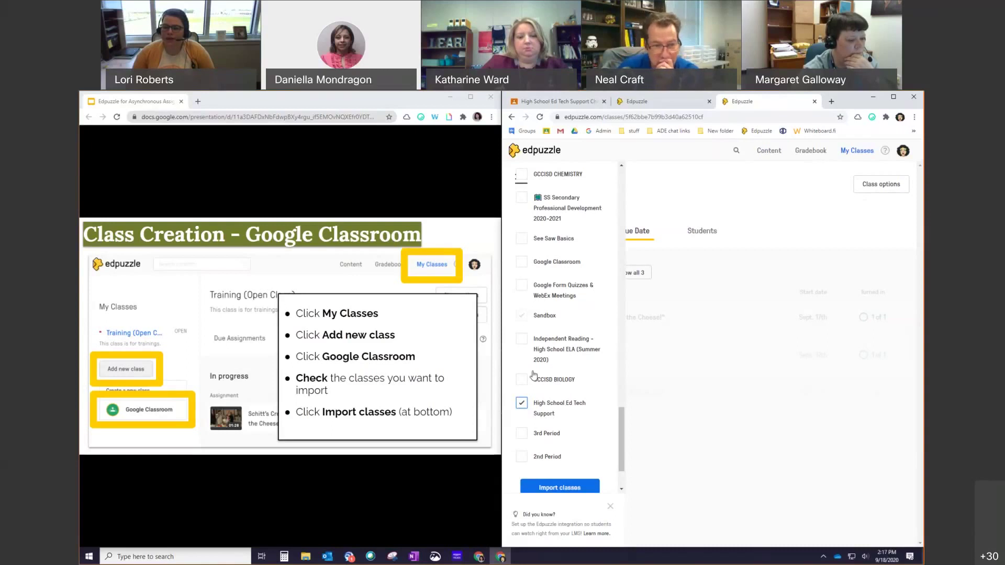
pyautogui.click(523, 265)
# Review the full list of Google Classroom classes and import the selected ones.
pyautogui.scroll(15, 563, 311)
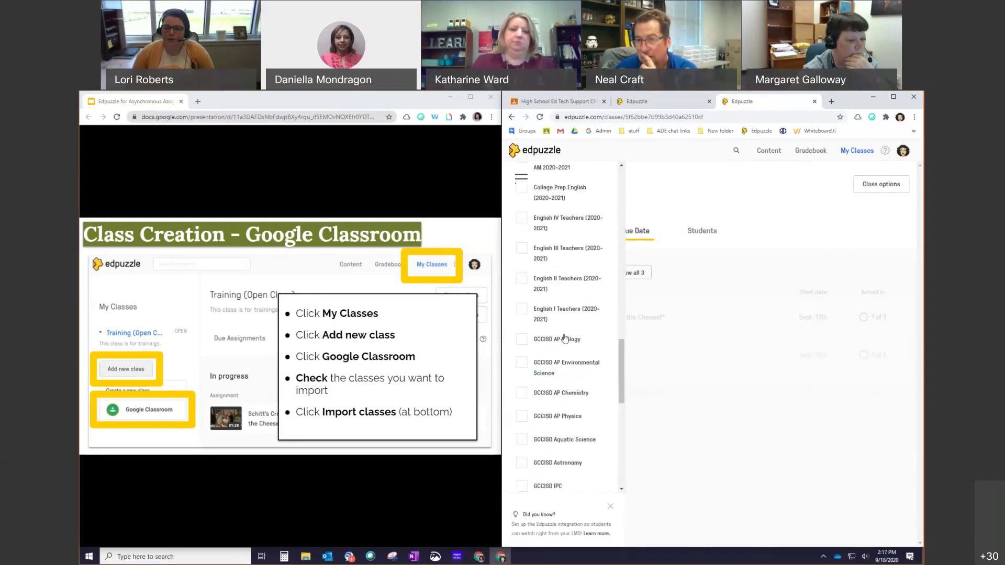
pyautogui.scroll(8, 565, 338)
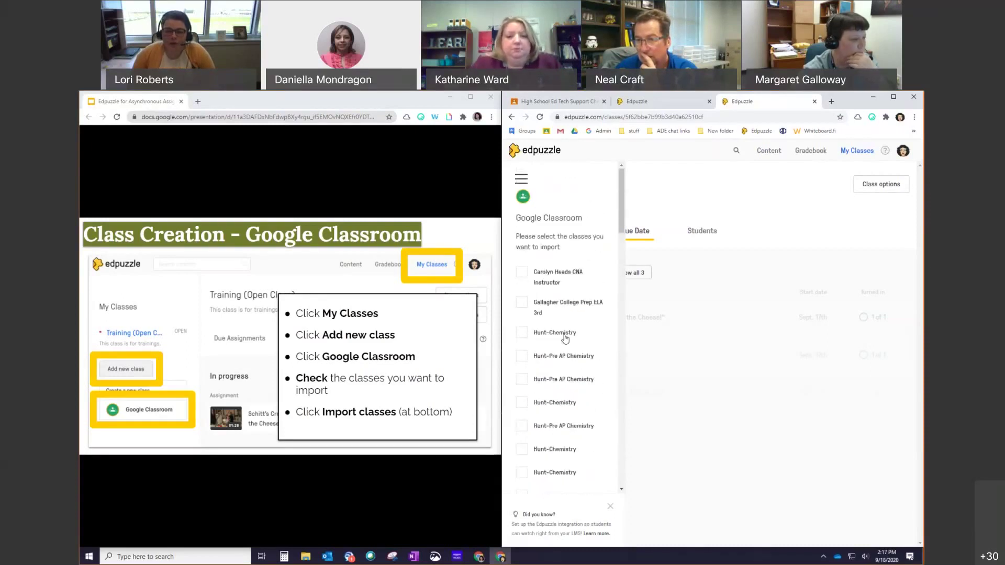
pyautogui.scroll(-20, 565, 340)
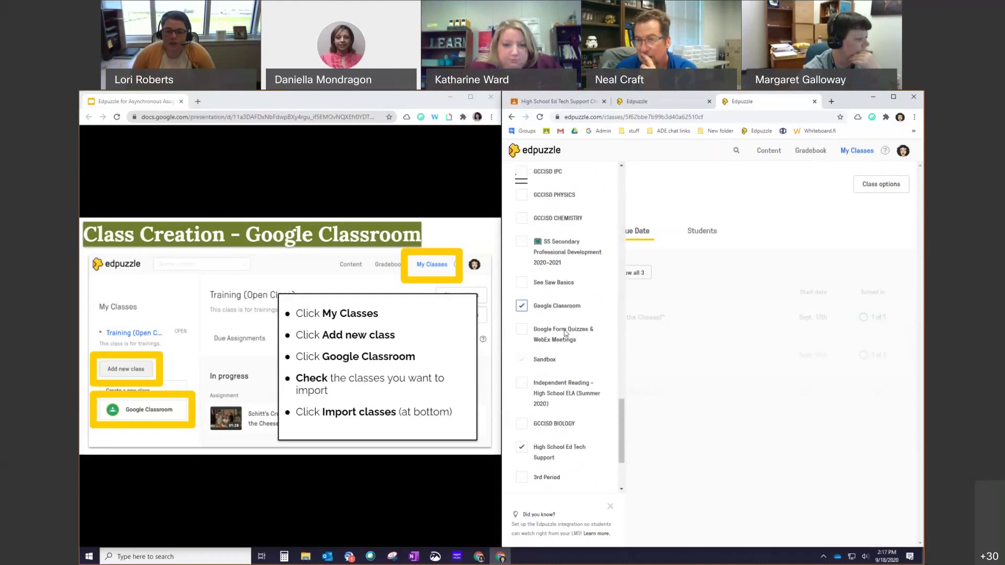
pyautogui.scroll(1, 576, 398)
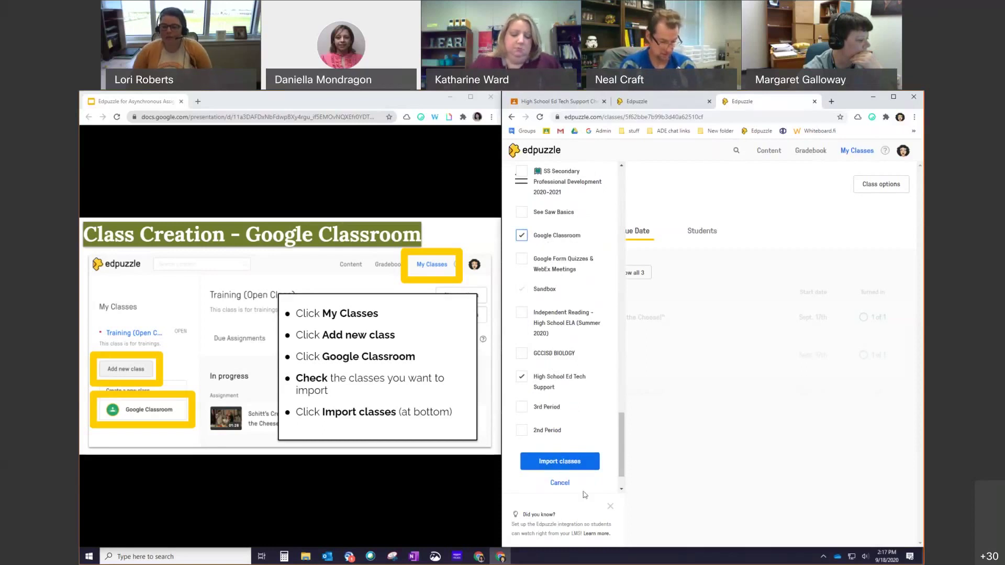
pyautogui.click(575, 466)
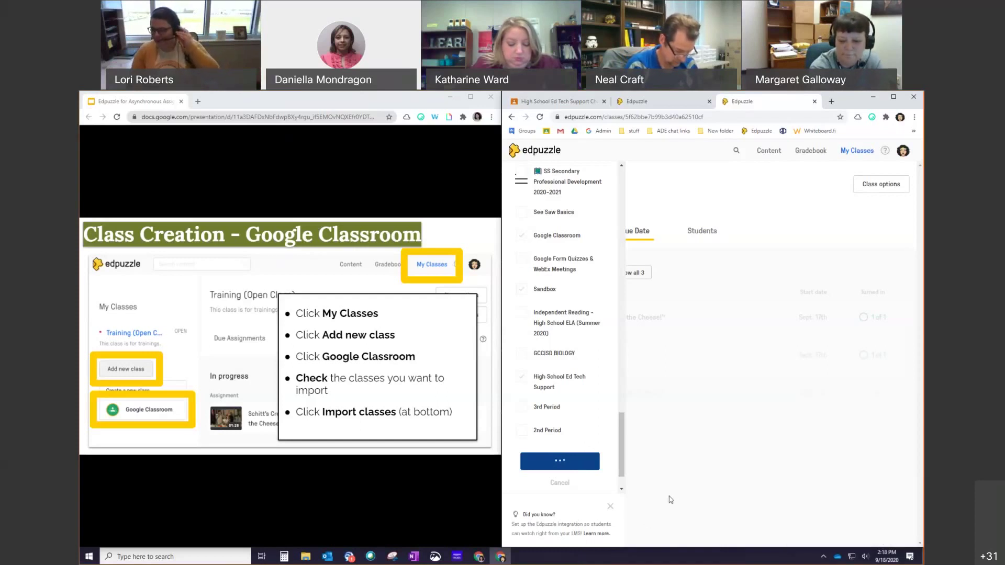
# Check the plan and school listed in the account menu.
pyautogui.moveTo(500, 556)
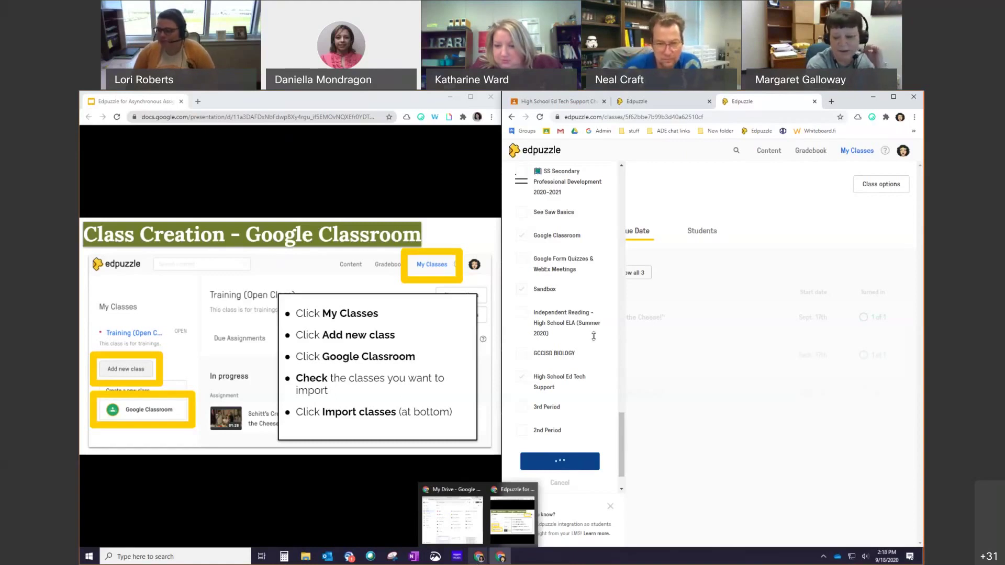
pyautogui.click(903, 151)
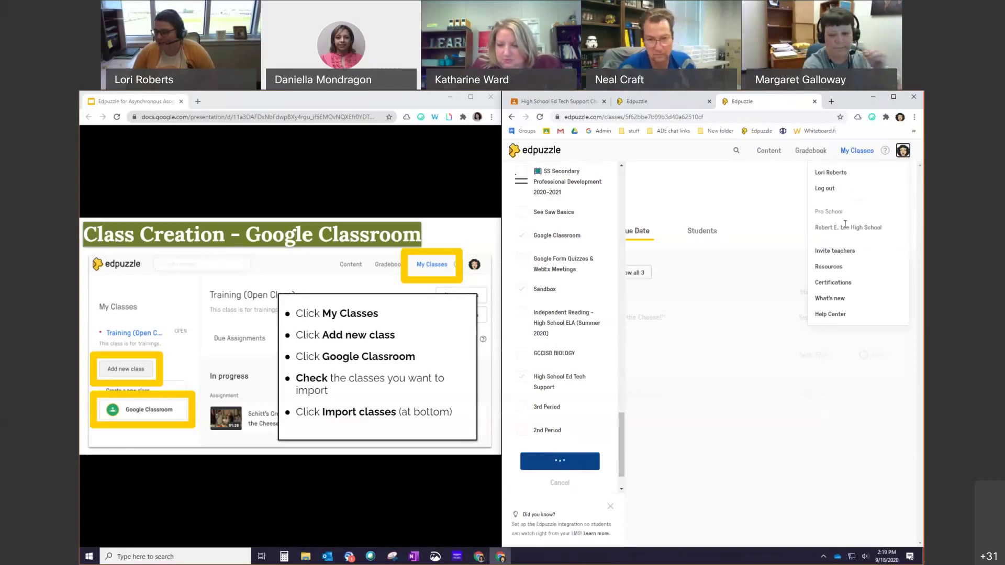
pyautogui.click(737, 188)
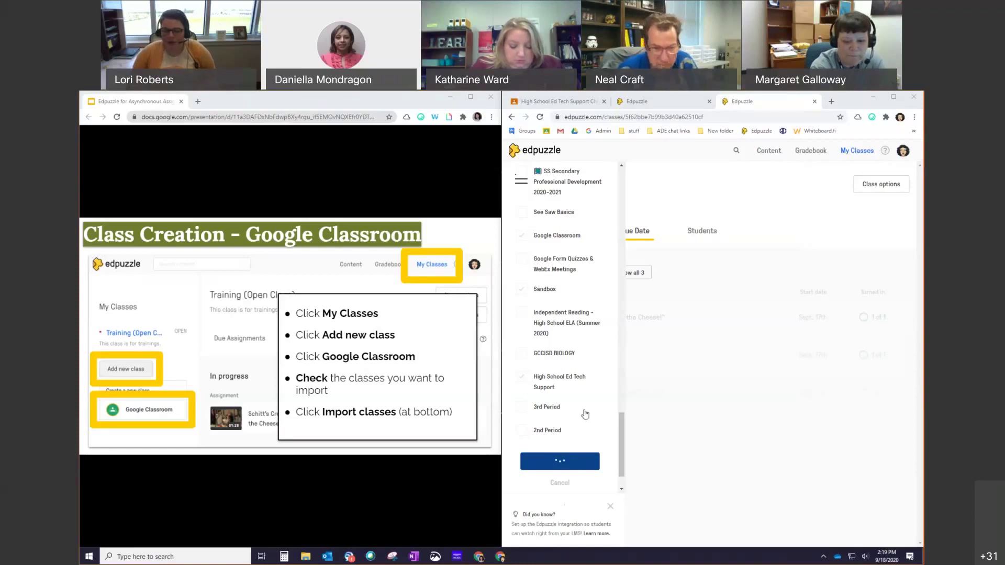
# Leave the pending import screen and reopen the class list in My Classes.
pyautogui.click(560, 479)
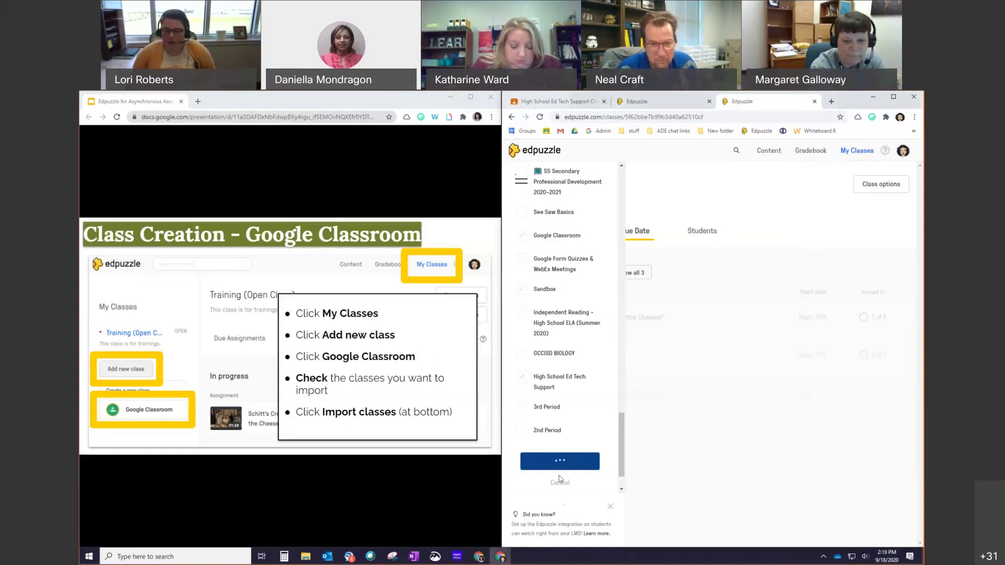
pyautogui.click(610, 507)
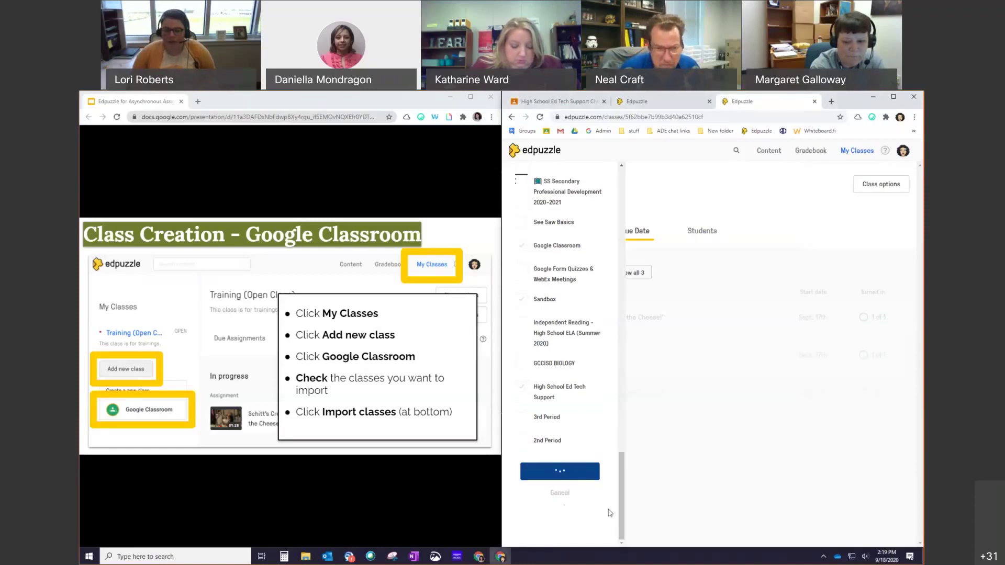
pyautogui.click(513, 118)
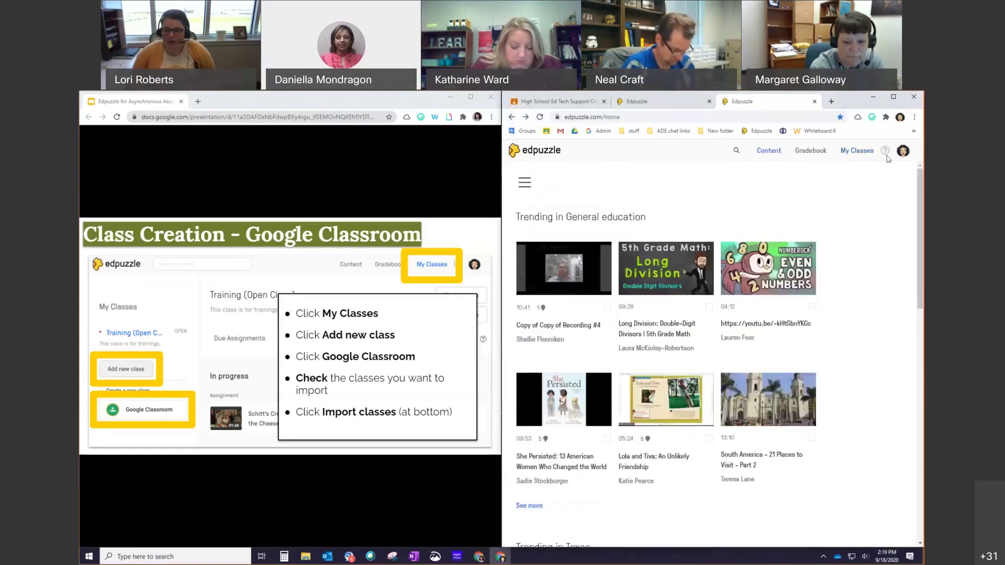
pyautogui.click(857, 150)
pyautogui.click(524, 179)
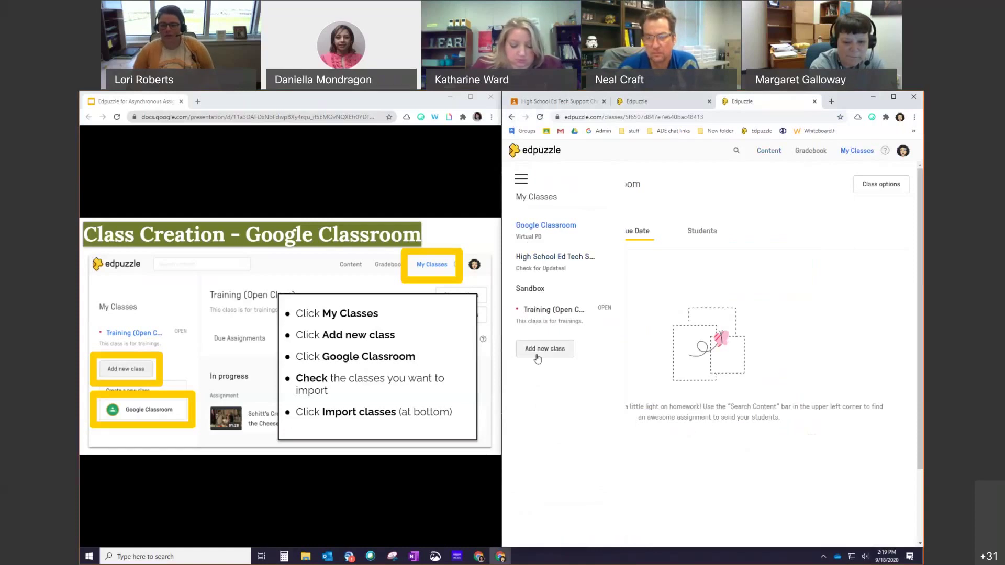
# Examine the student roster of the imported Google Classroom class.
pyautogui.click(703, 231)
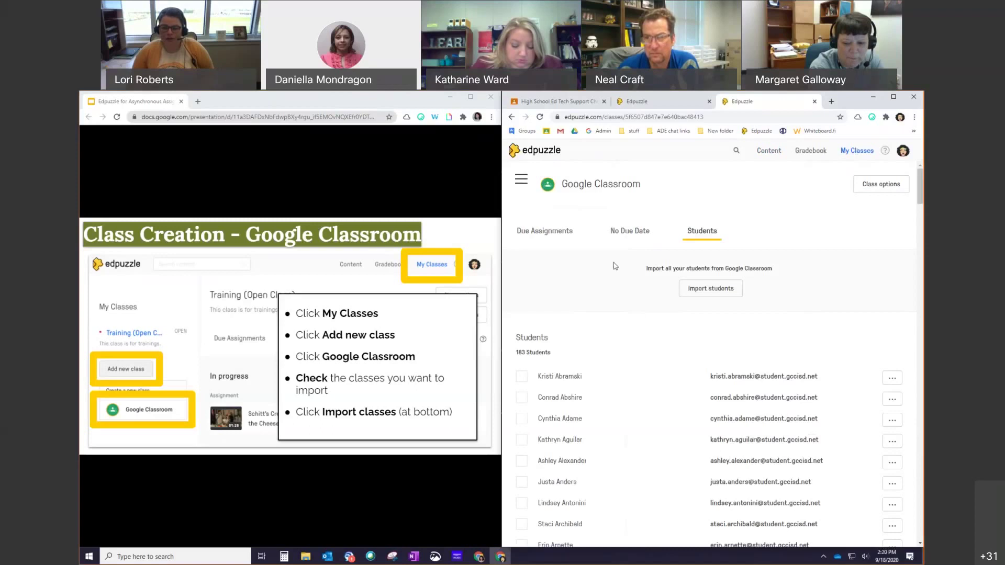
pyautogui.scroll(-5, 658, 377)
pyautogui.scroll(5, 658, 377)
# Open the High School Ed Tech Support class and examine its student roster.
pyautogui.moveTo(544, 230)
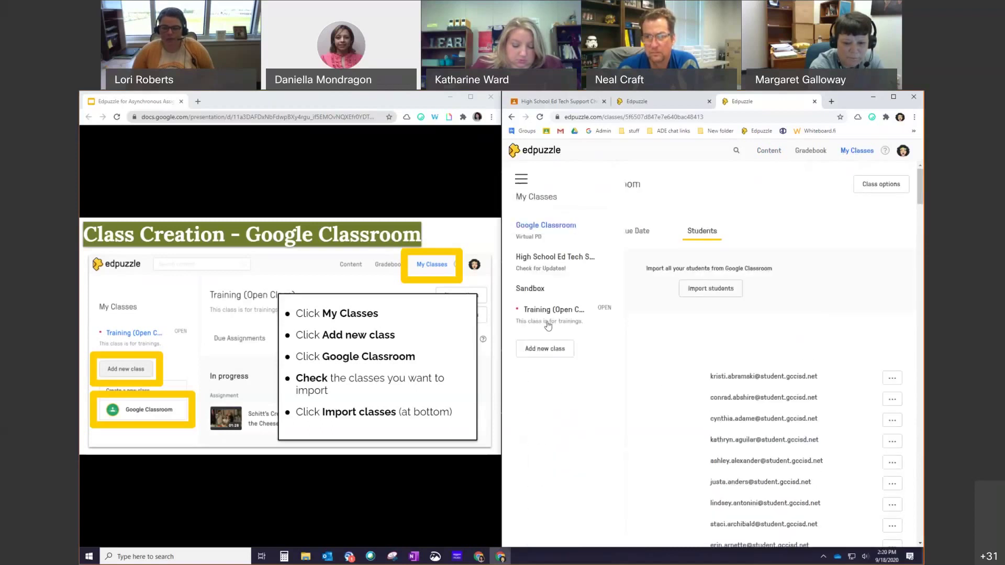
pyautogui.click(542, 257)
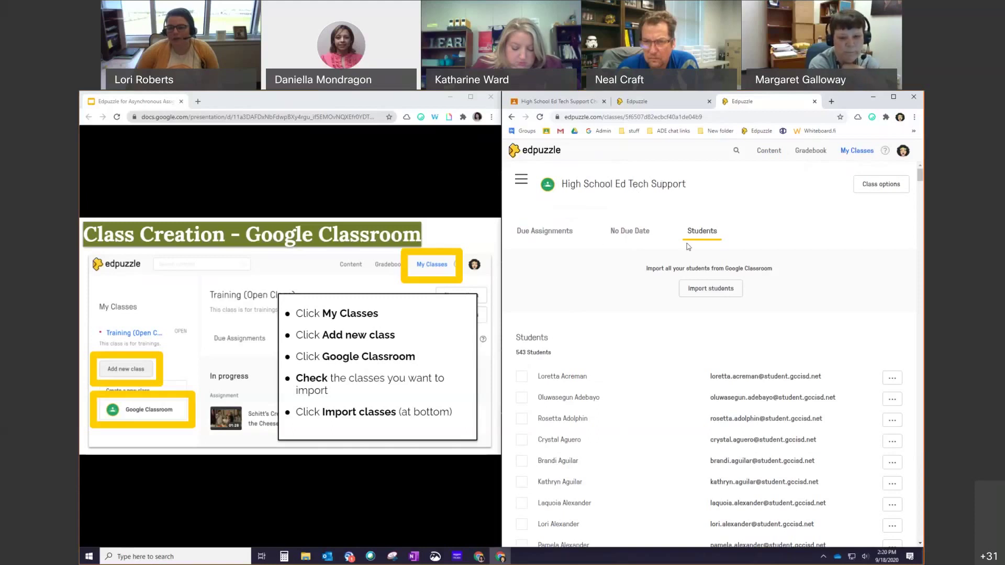
pyautogui.click(721, 226)
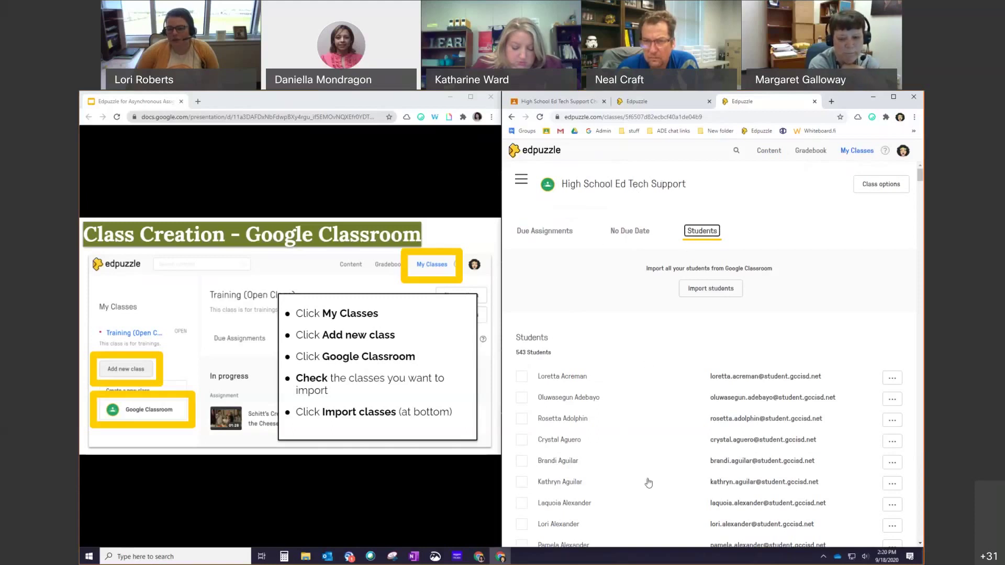
pyautogui.scroll(-5, 648, 482)
pyautogui.scroll(5, 648, 482)
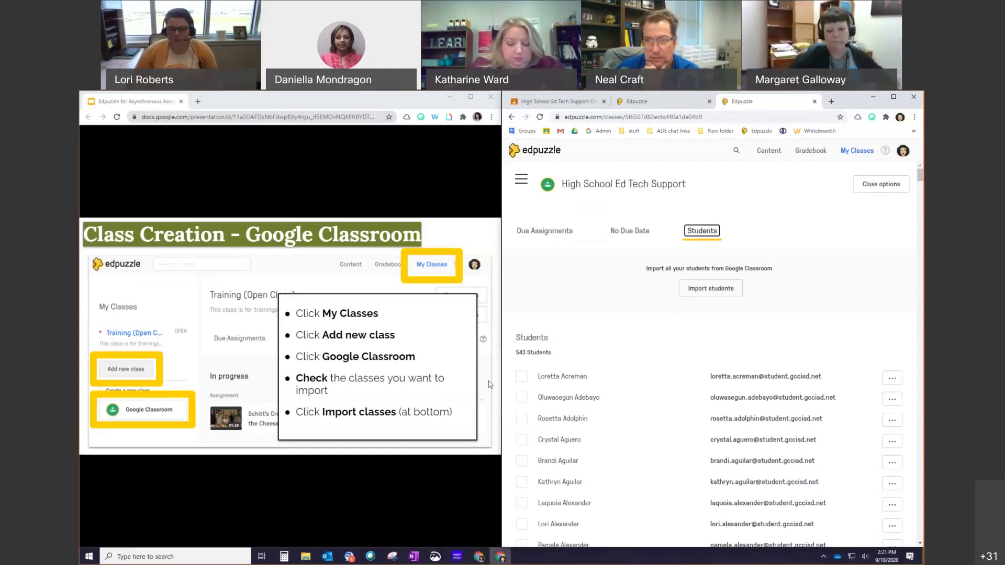
# Advance the presentation past Import Students to the Content Creation slide.
pyautogui.click(492, 321)
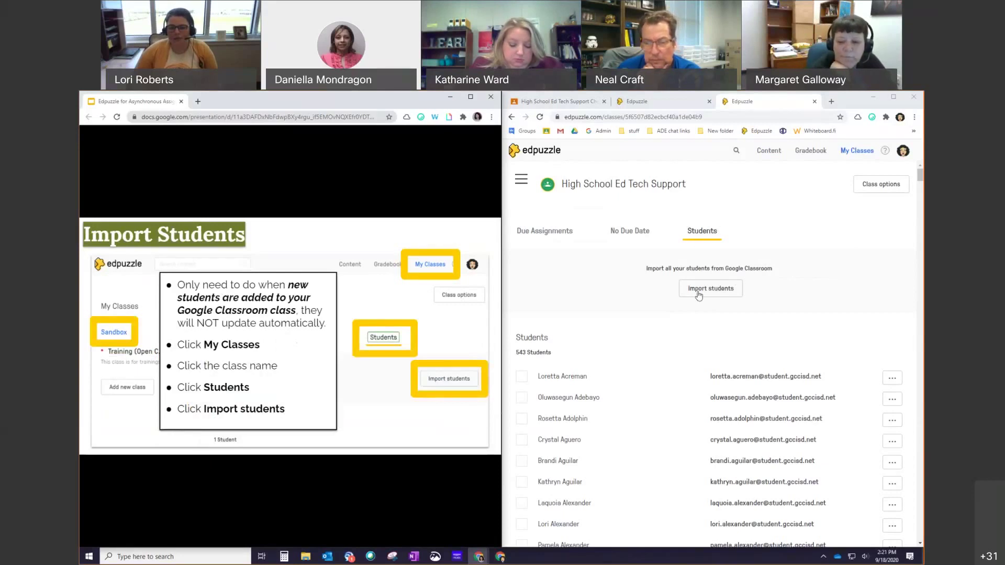
pyautogui.click(486, 290)
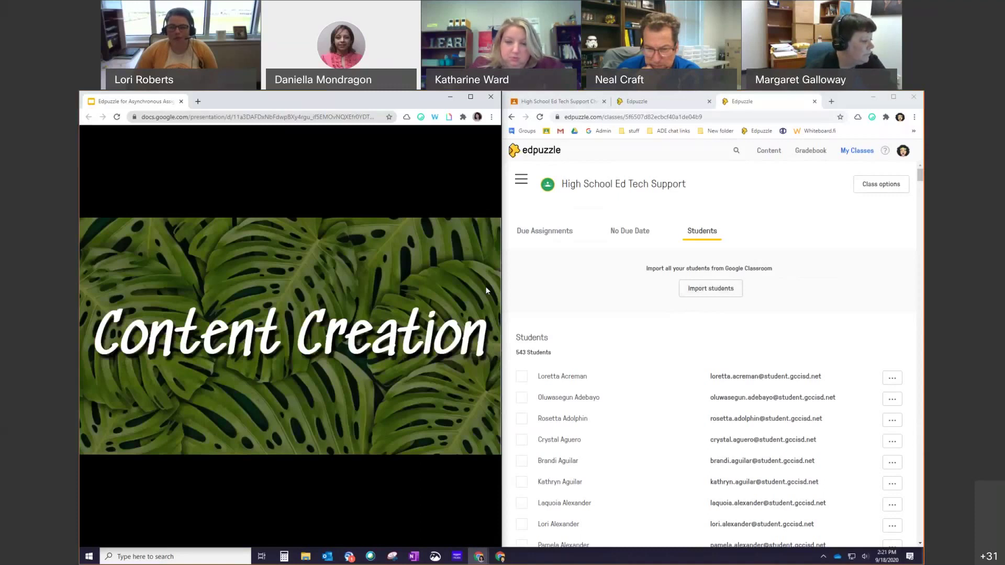
# Advance the presentation to the Goose Creek CISD Content Library slide and open the Content area in Edpuzzle.
pyautogui.click(485, 287)
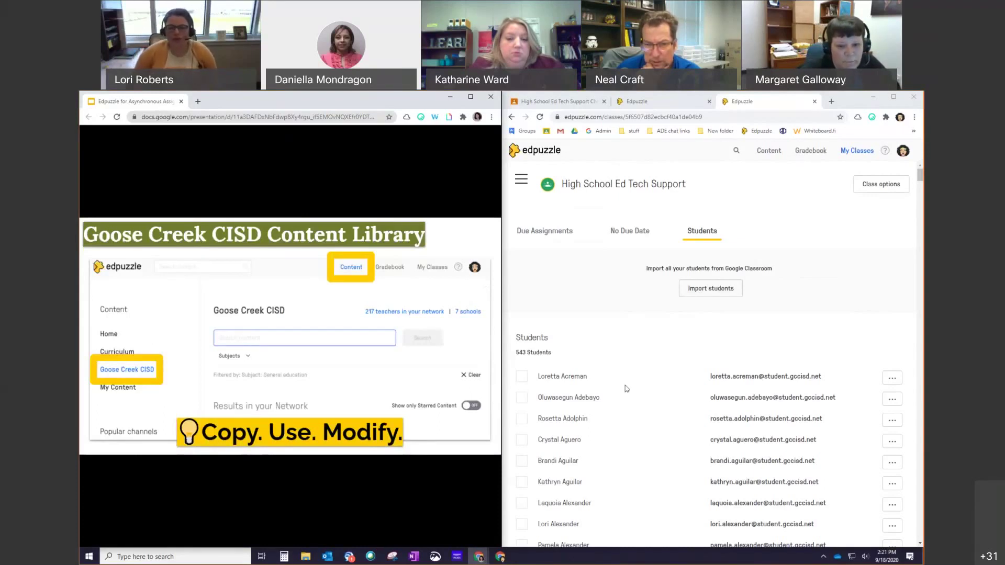
pyautogui.click(765, 152)
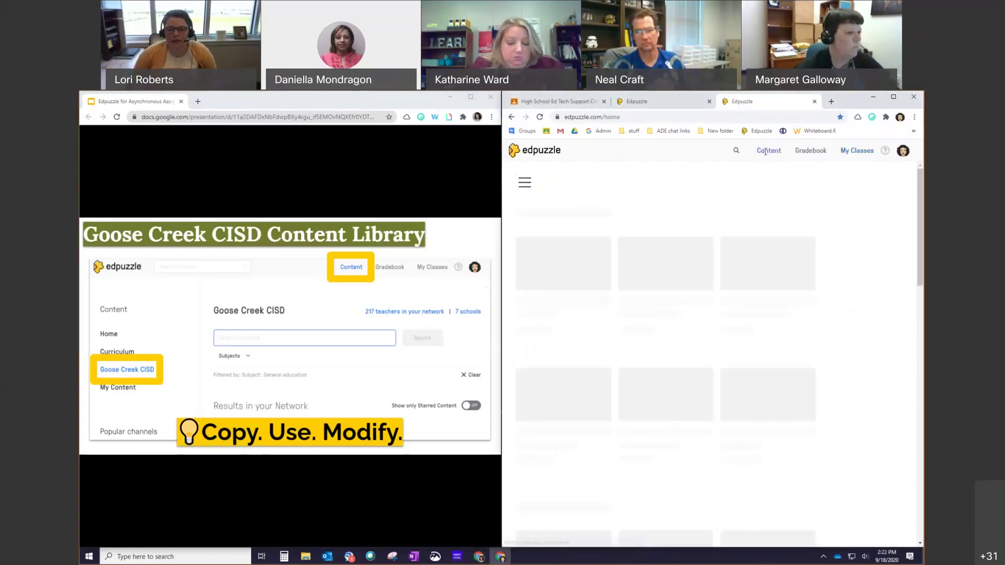
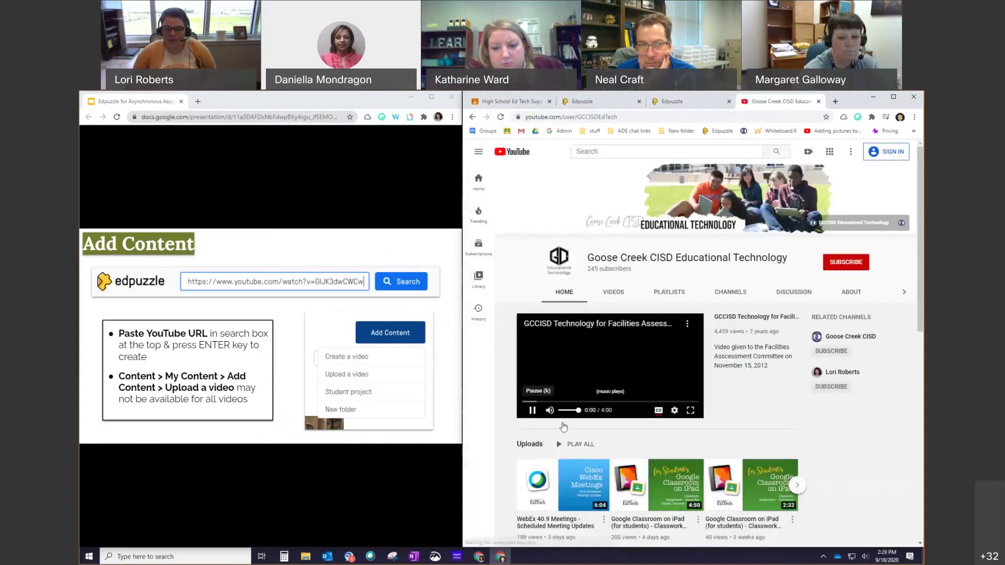
# Open the "WebEx 40.9 Meetings - Scheduled Meeting Updates" video from the YouTube channel's uploads and copy its share link.
pyautogui.scroll(-1, 794, 400)
pyautogui.scroll(-3, 793, 400)
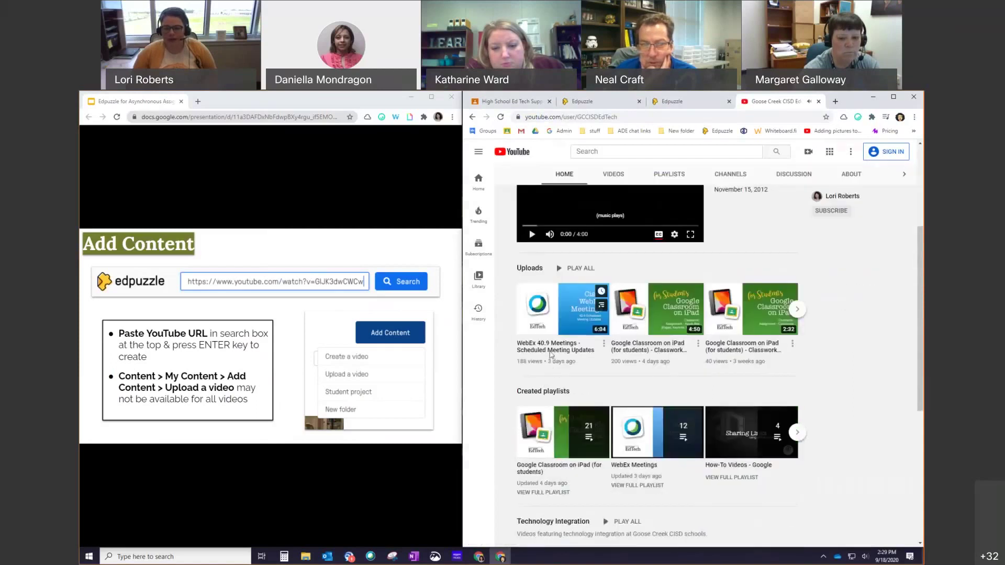
pyautogui.click(558, 354)
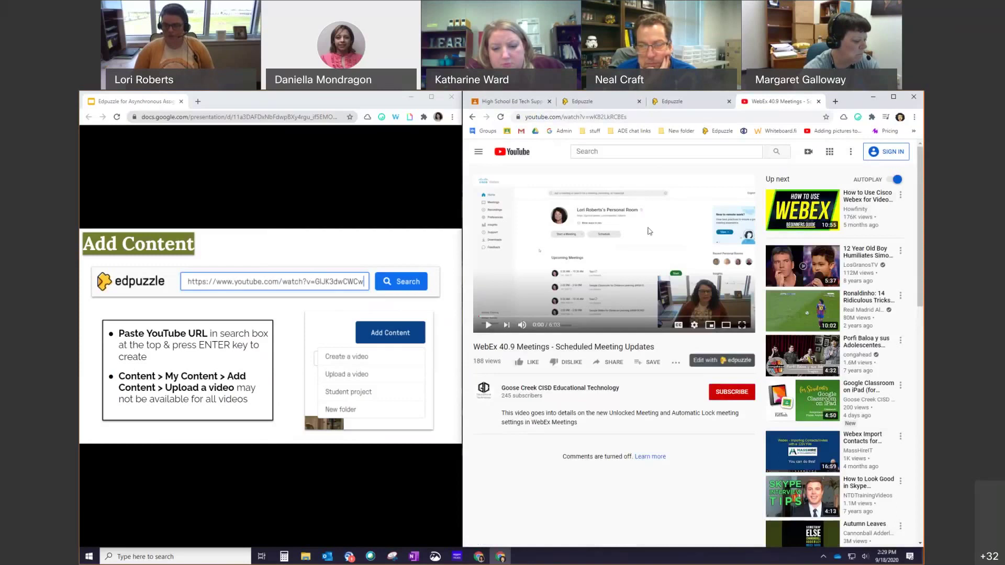
pyautogui.click(611, 368)
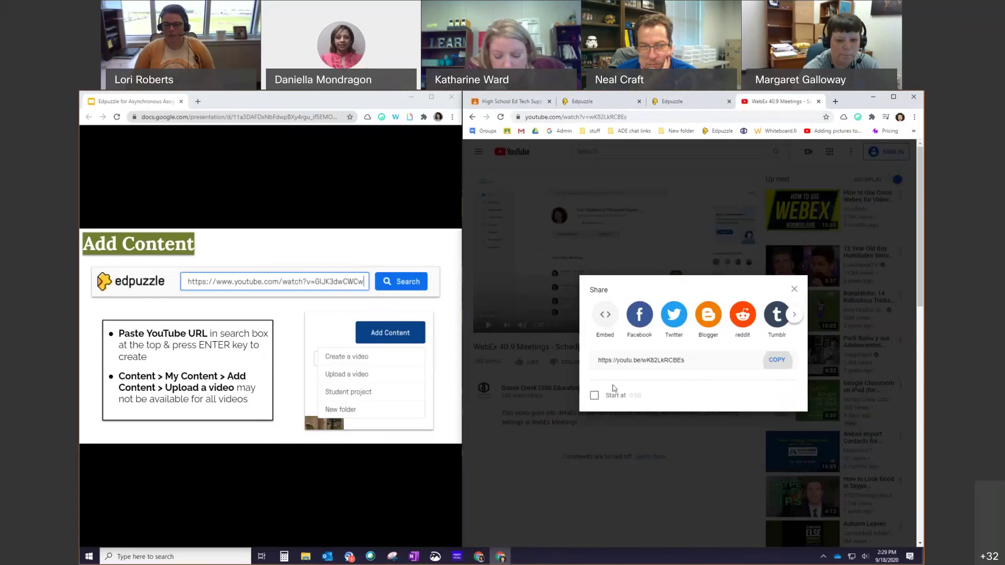
pyautogui.click(777, 360)
pyautogui.click(583, 438)
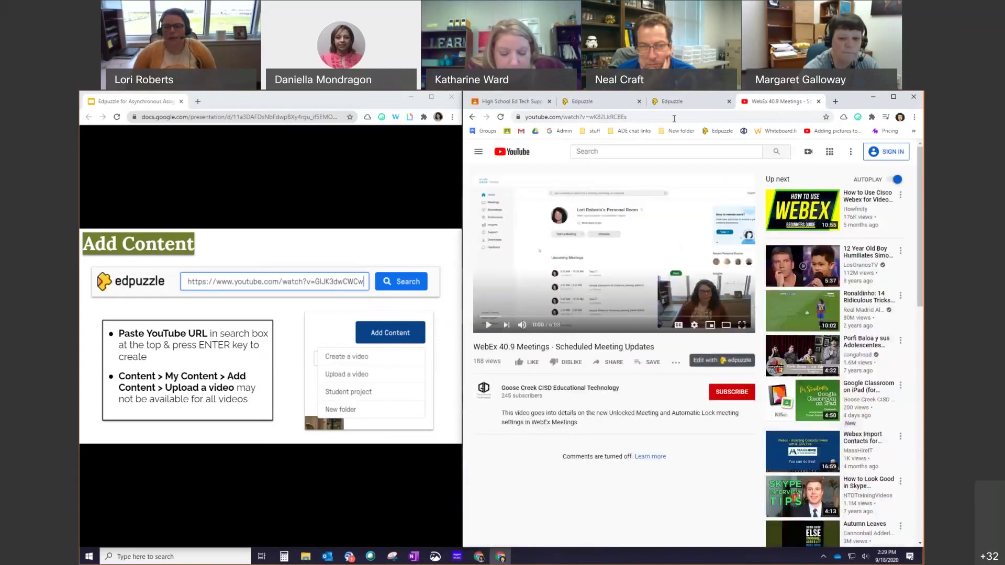
# Switch to Edpuzzle and search for the copied YouTube link to create an editable video from it.
pyautogui.click(676, 104)
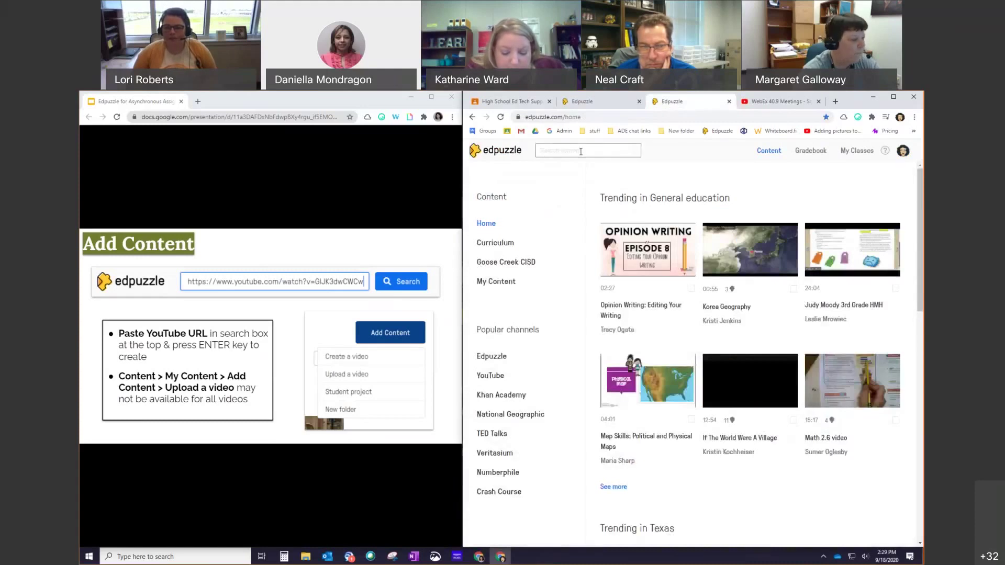
pyautogui.click(553, 149)
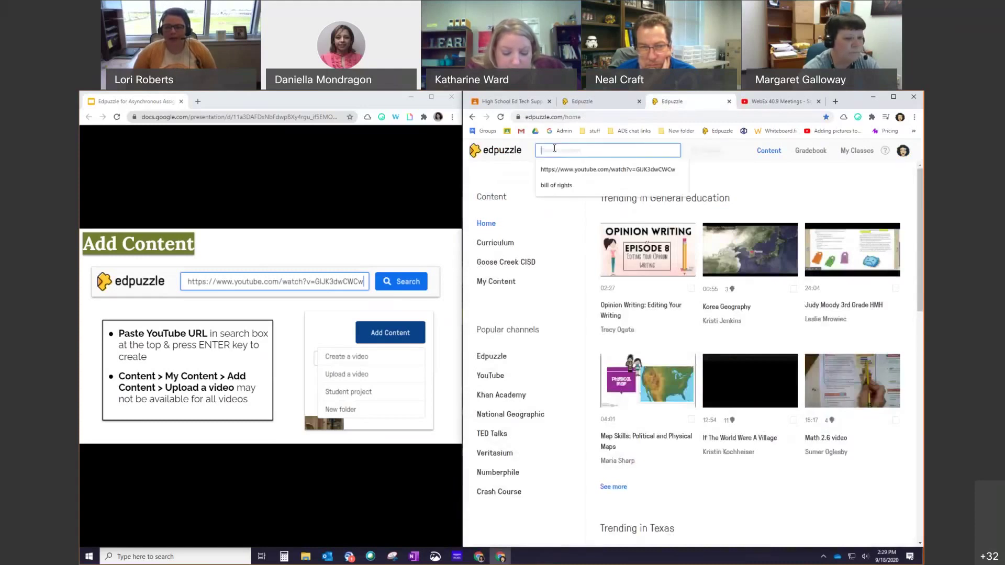
pyautogui.rightClick(554, 151)
pyautogui.click(575, 217)
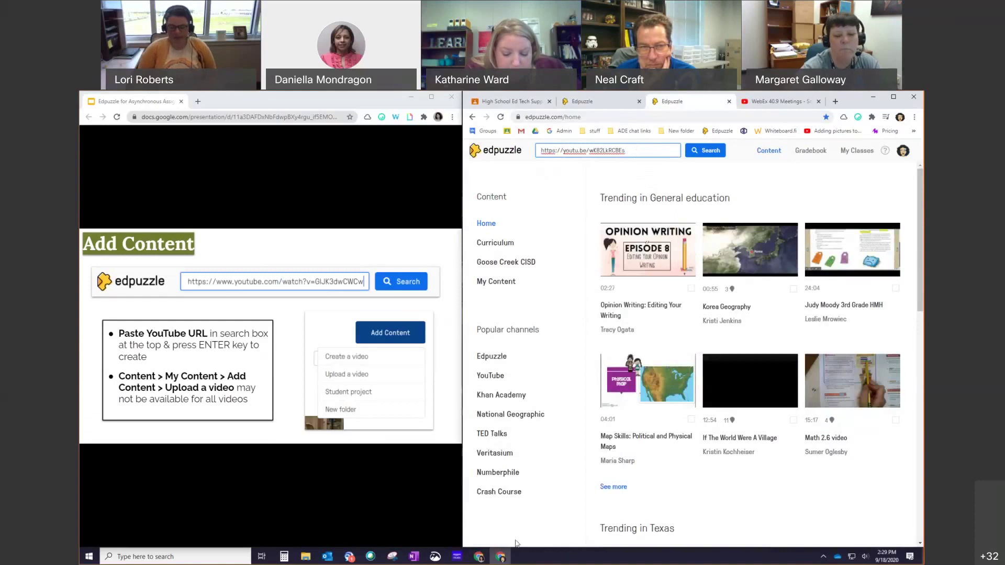
pyautogui.press('Return')
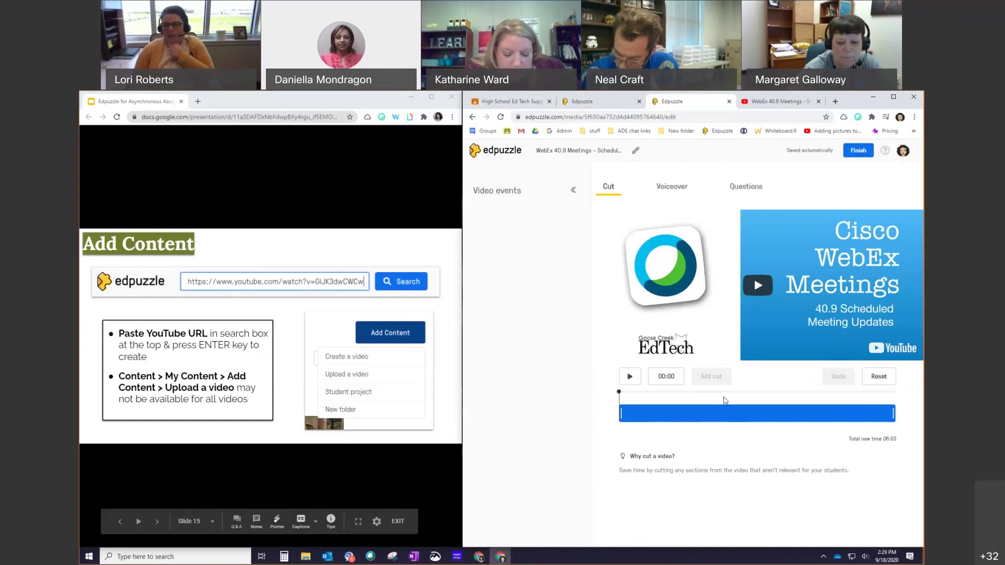
# Leave the video editor, open My Content and examine the options for adding content.
pyautogui.click(504, 152)
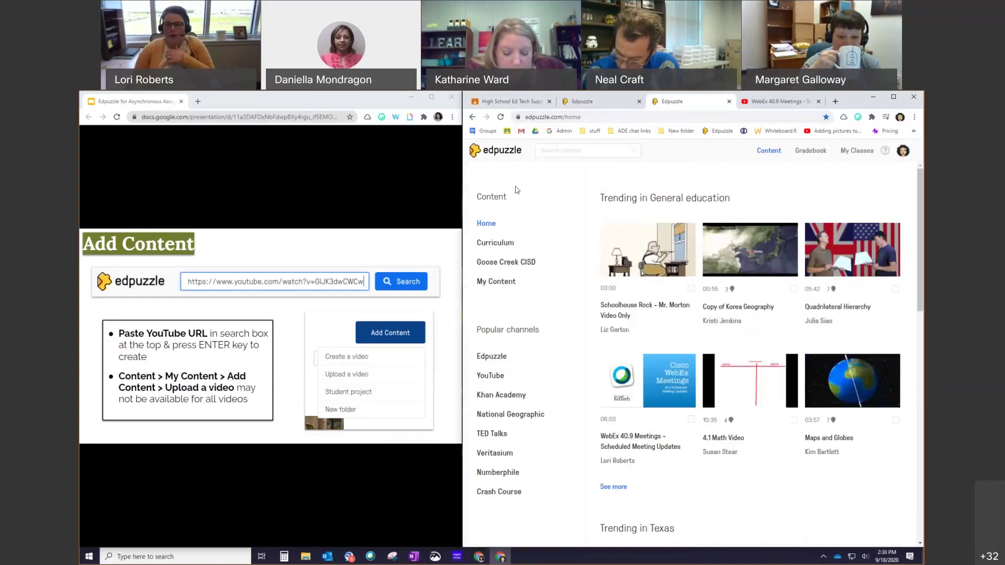
pyautogui.click(506, 282)
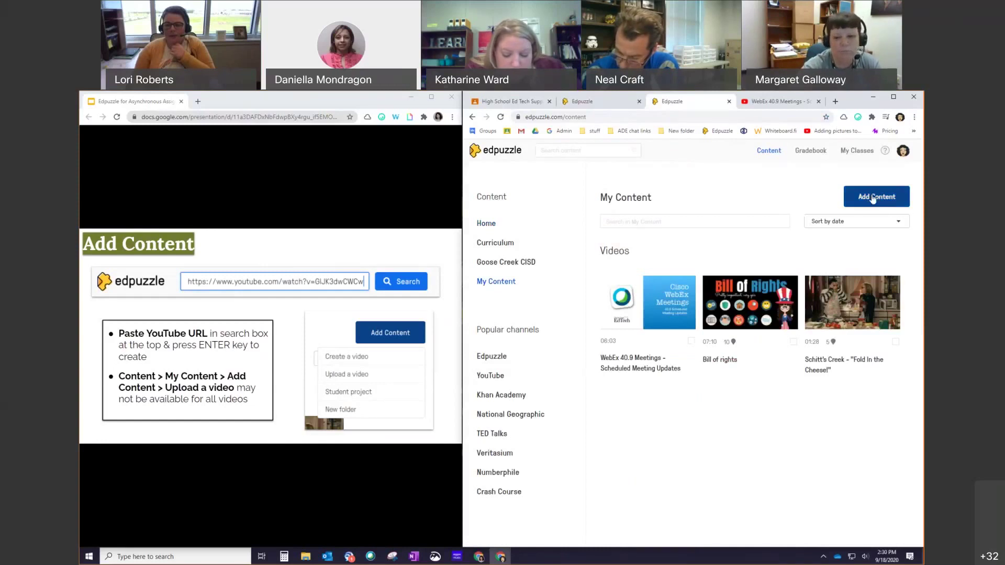
pyautogui.click(873, 198)
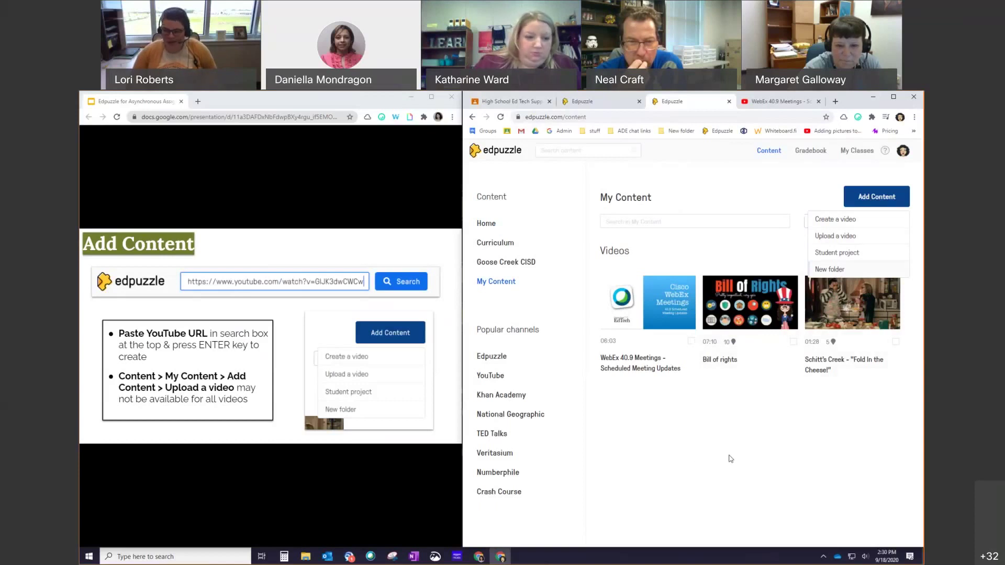
pyautogui.click(646, 408)
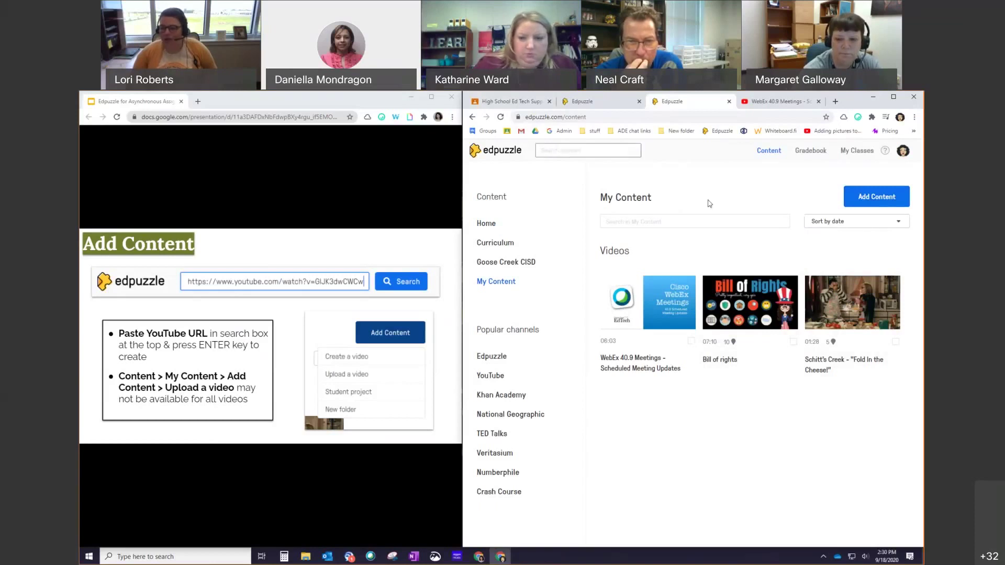
# View the video search page offered for creating a video and return to My Content.
pyautogui.click(877, 197)
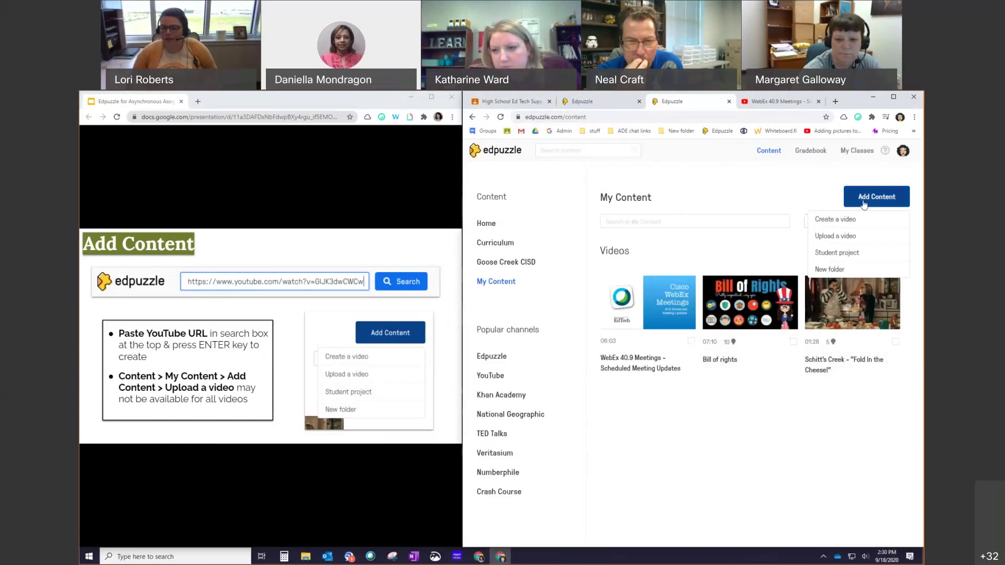
pyautogui.click(836, 220)
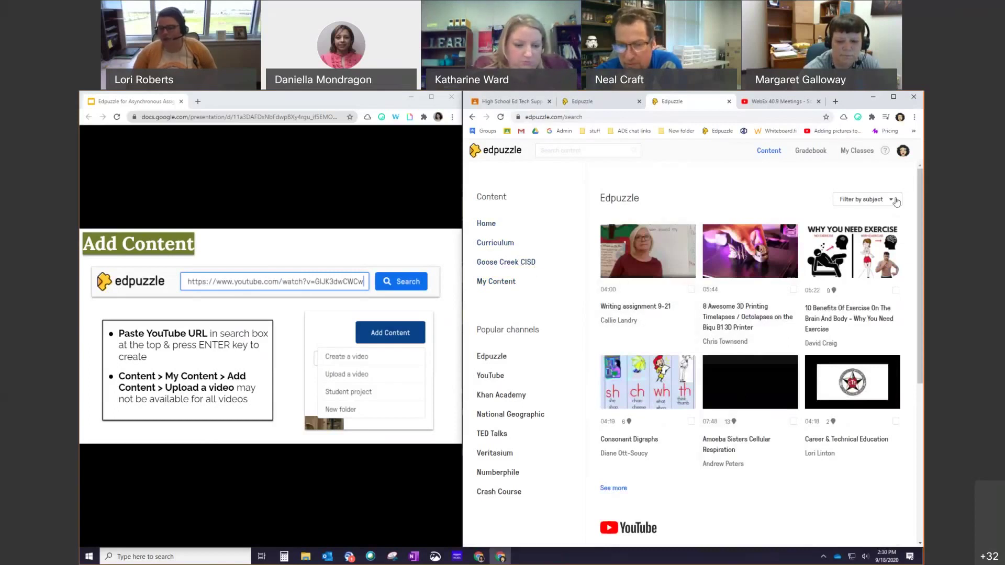
pyautogui.click(867, 199)
pyautogui.click(769, 150)
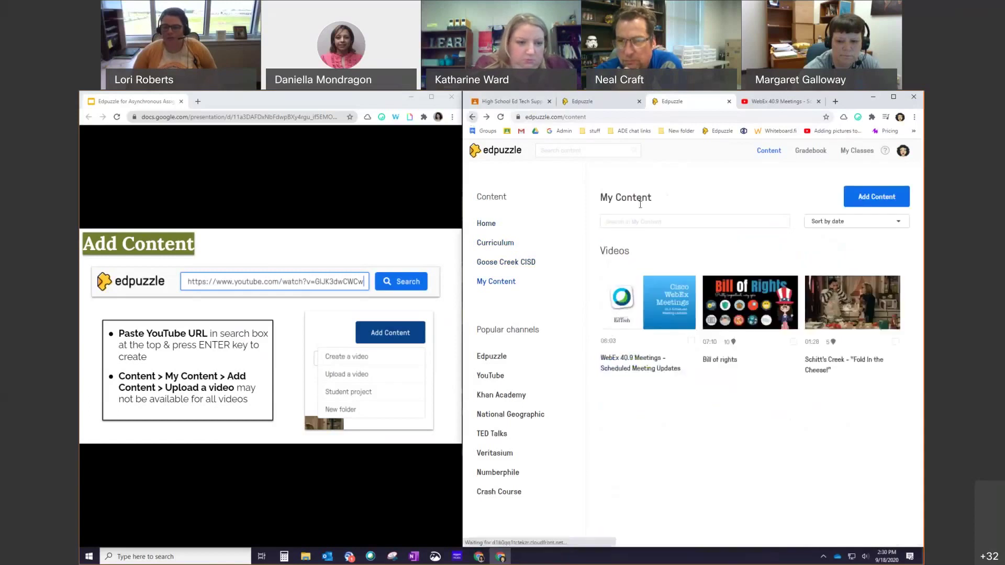
# Upload the 01-Getting Started video from the Completed - Meetings folder inside Camtasia Files to My Content.
pyautogui.click(883, 204)
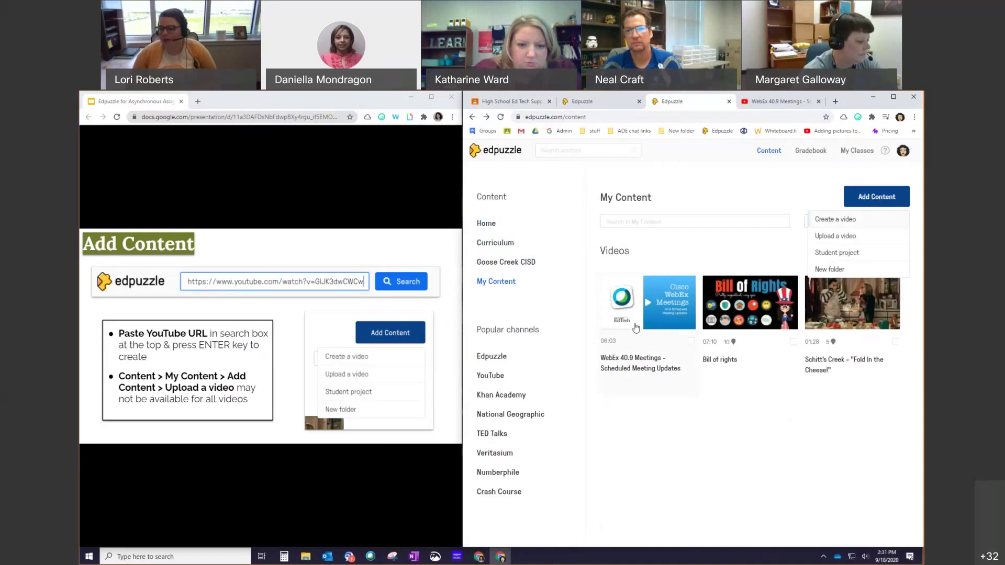
pyautogui.click(831, 237)
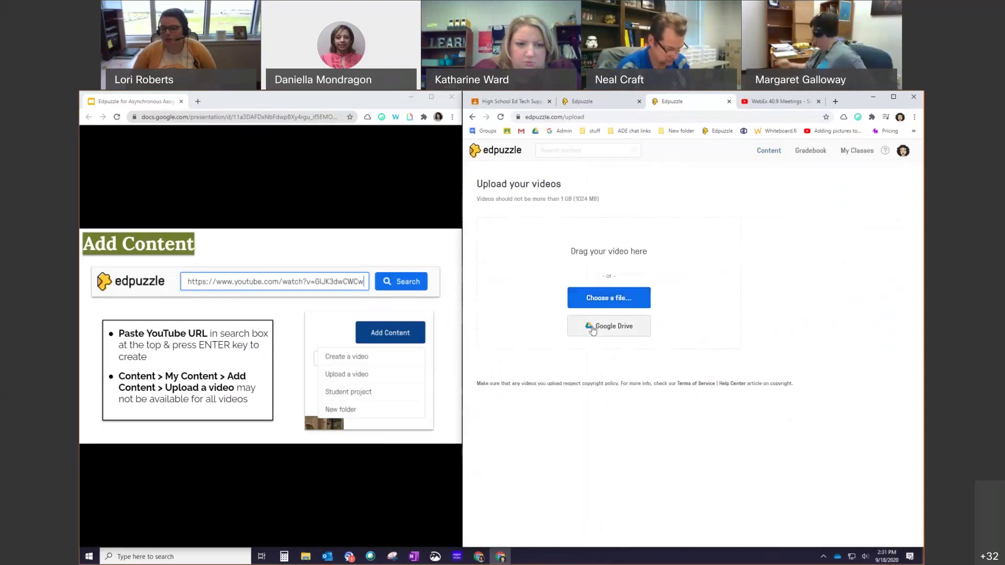
pyautogui.click(608, 299)
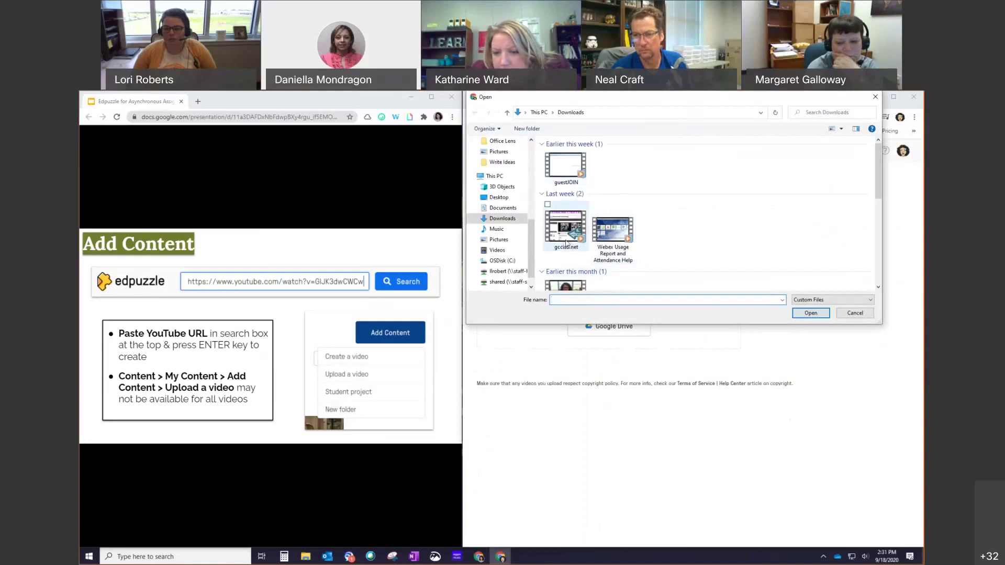
pyautogui.scroll(-3, 565, 244)
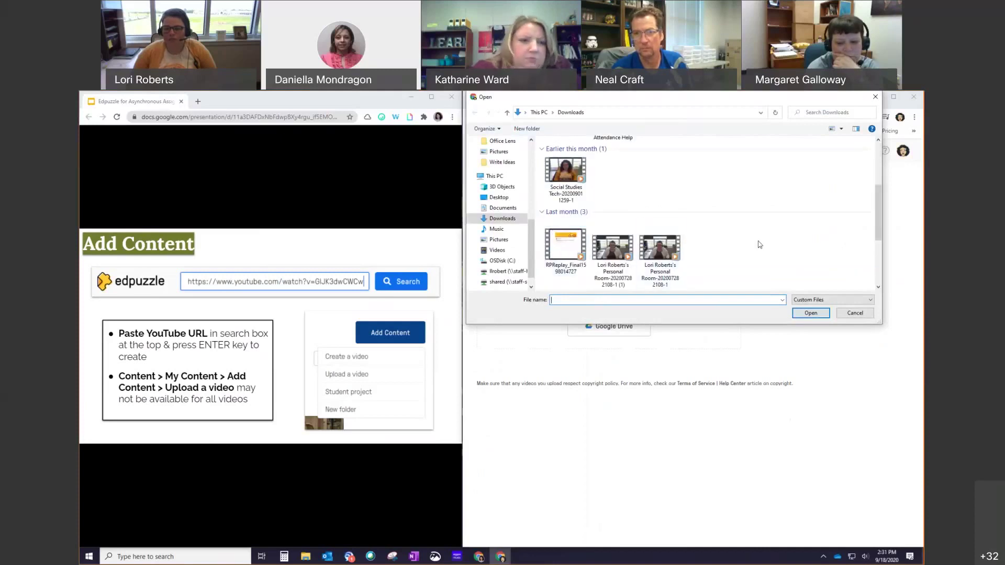
pyautogui.scroll(5, 489, 204)
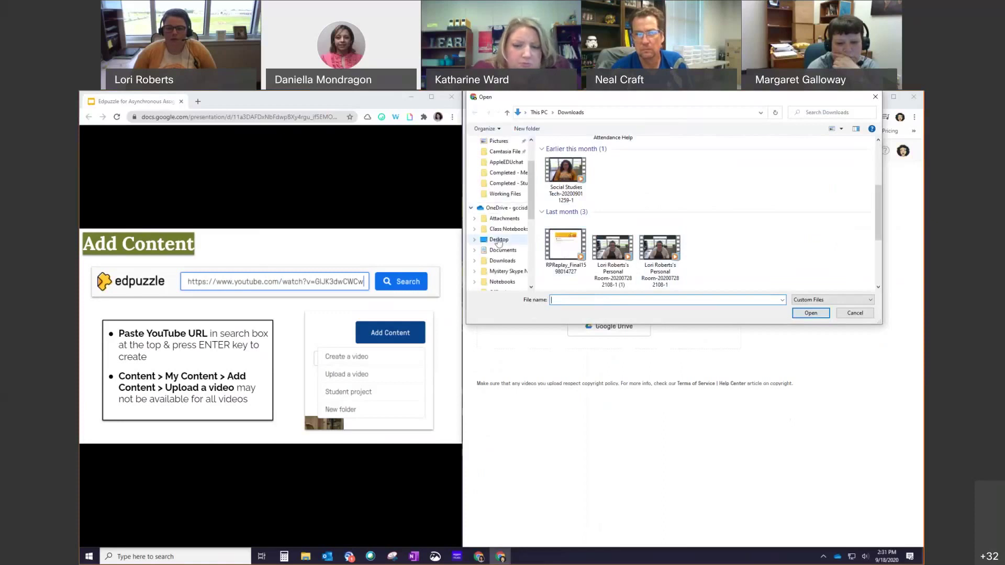
pyautogui.click(500, 241)
pyautogui.doubleClick(576, 163)
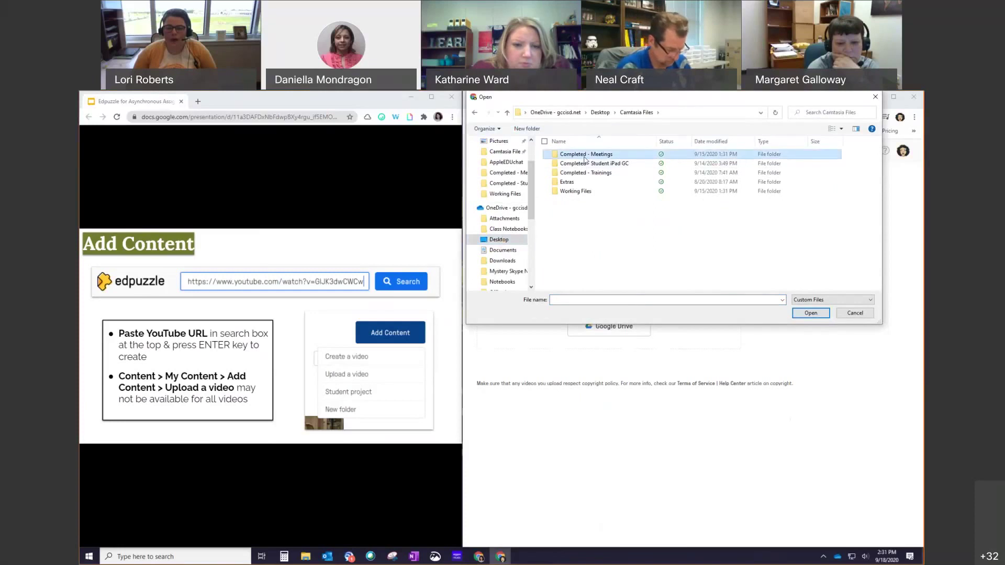
pyautogui.doubleClick(585, 156)
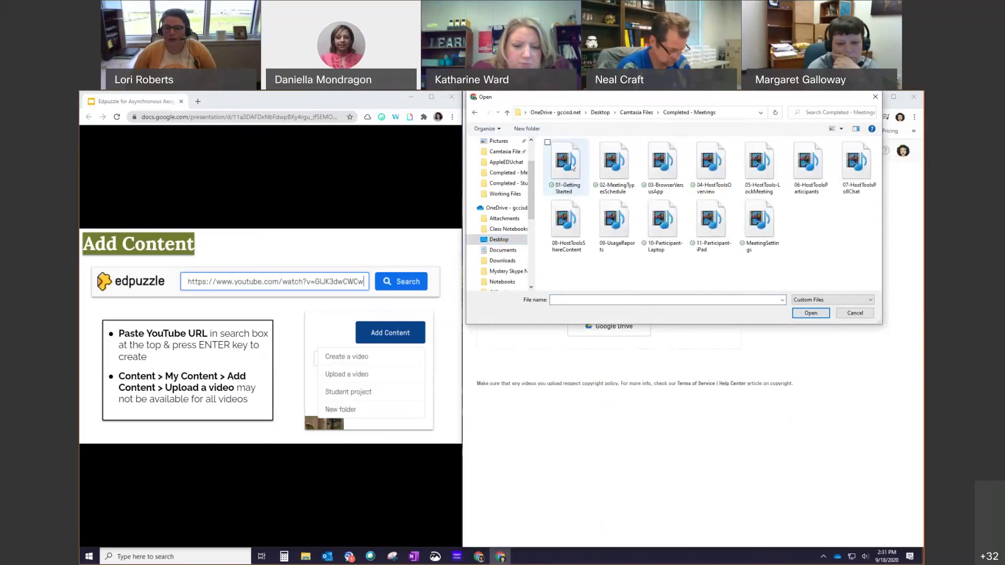
pyautogui.click(566, 168)
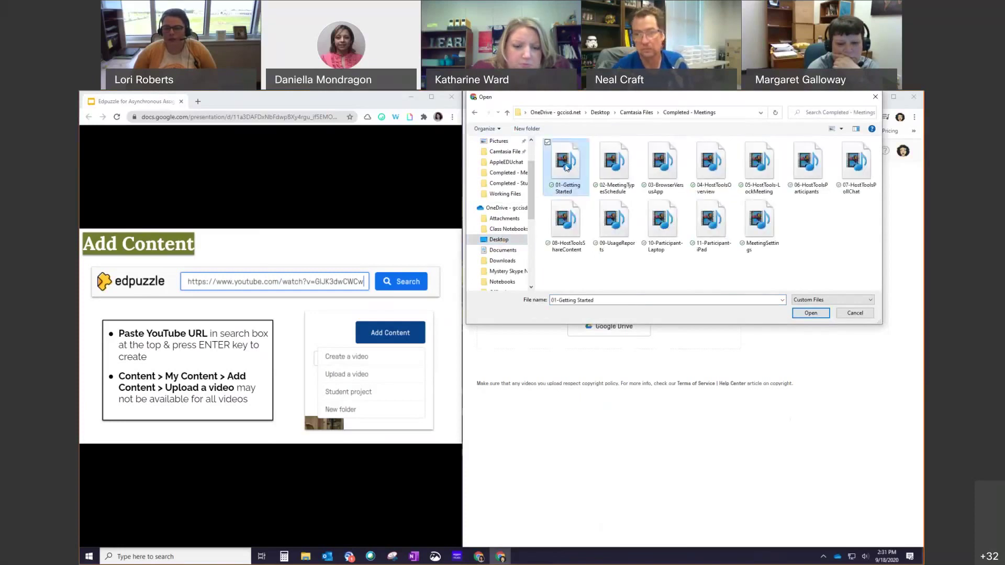
pyautogui.doubleClick(565, 167)
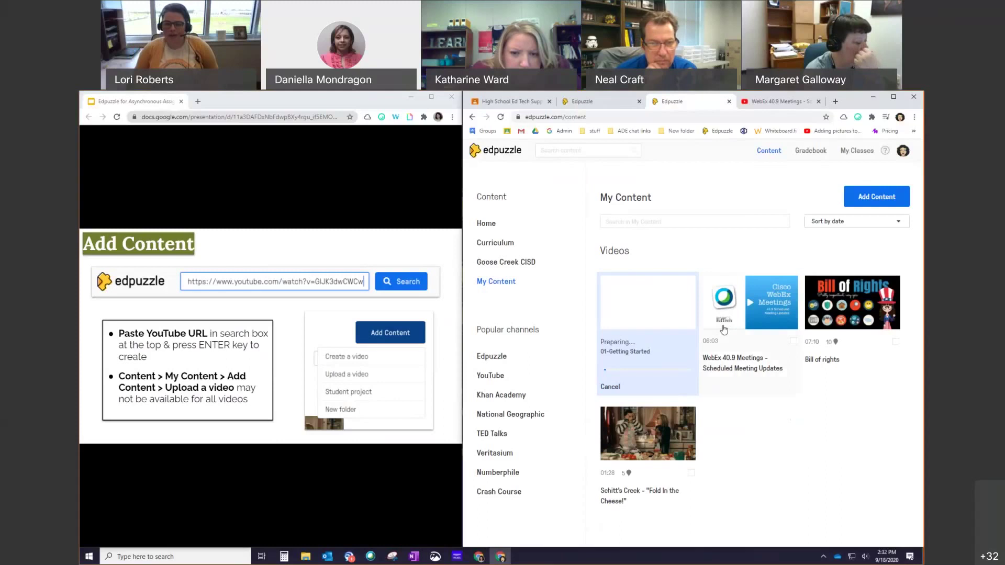
# Open the WebEx 40.9 Meetings video for editing and advance the presentation to the Editing Content slide.
pyautogui.click(762, 319)
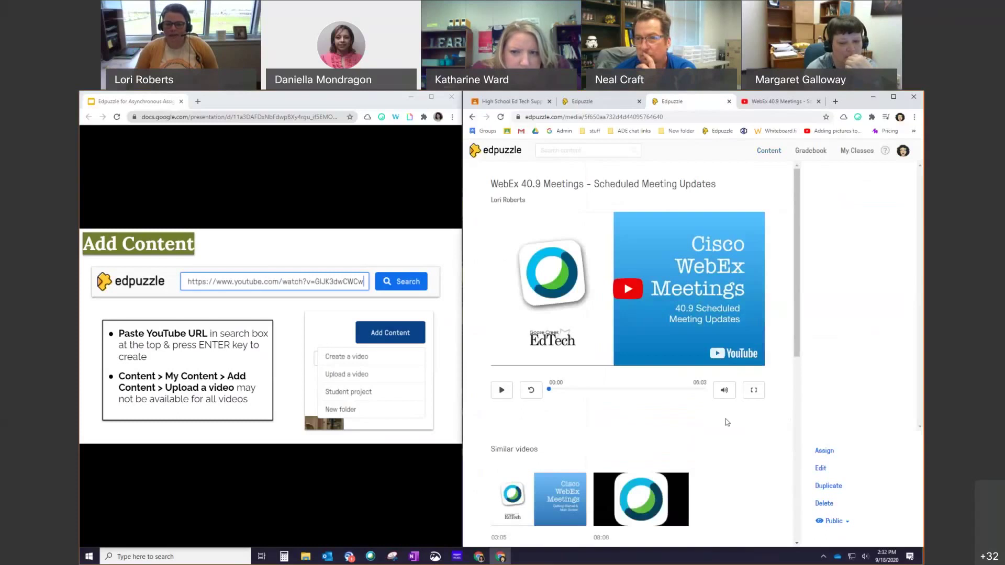
pyautogui.click(821, 469)
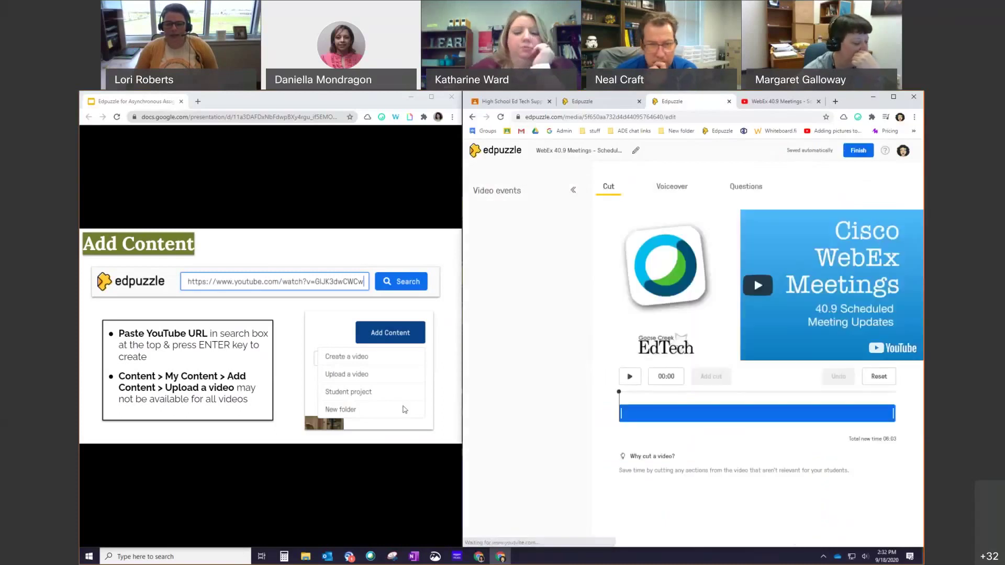
pyautogui.click(447, 392)
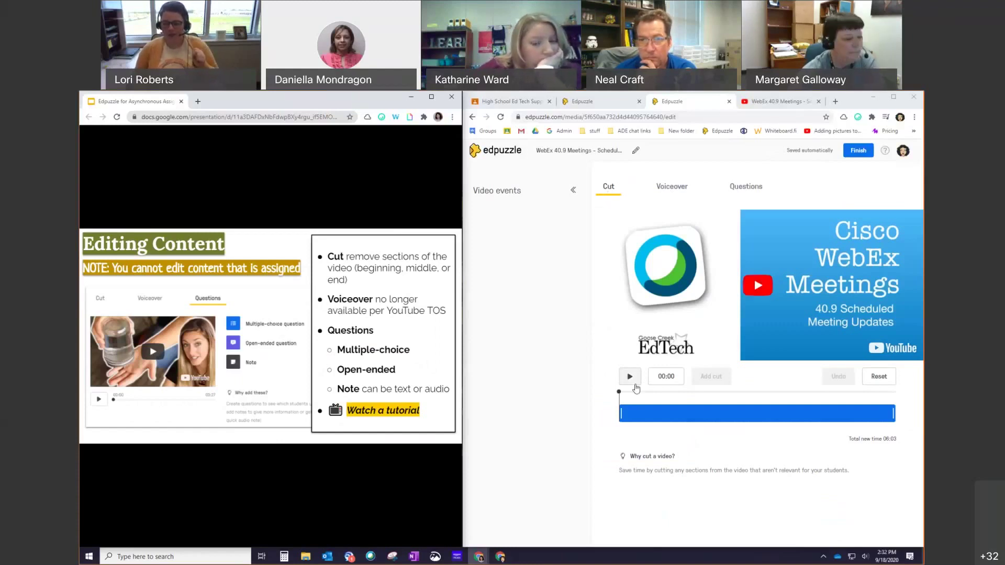
# Trim the beginning and end of the WebEx video, keeping about 00:20 to 01:14.
pyautogui.click(620, 412)
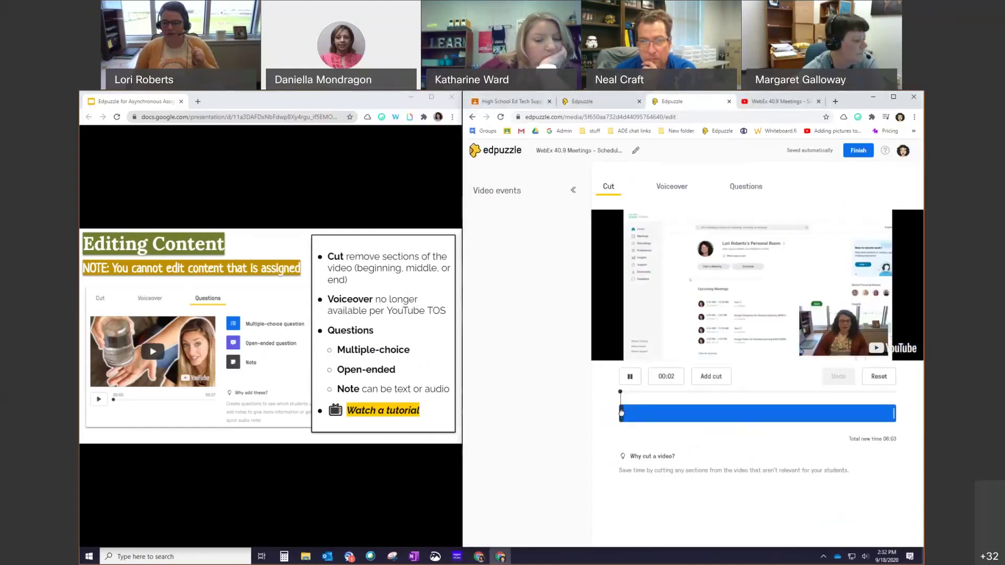
pyautogui.moveTo(621, 412); pyautogui.dragTo(634, 413)
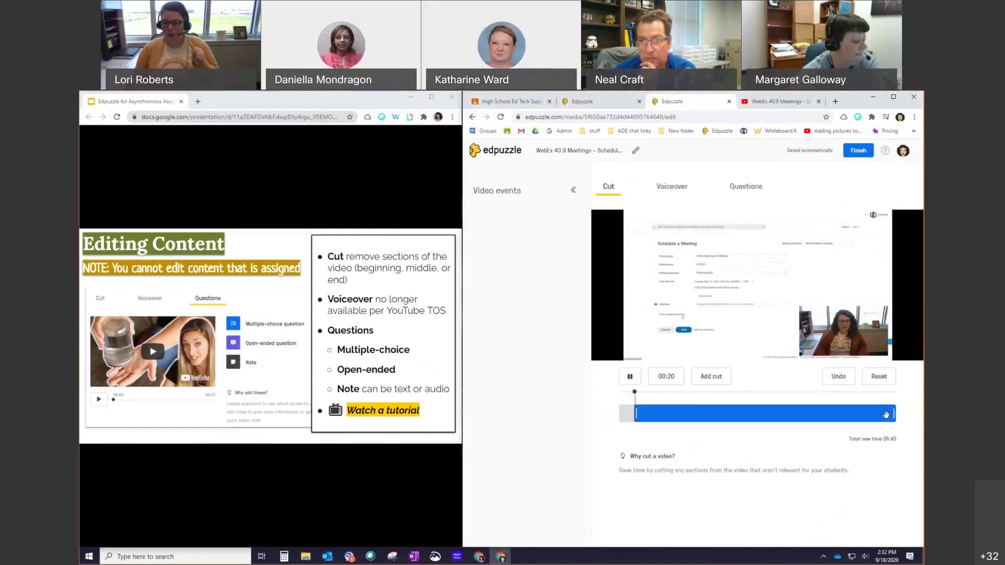
pyautogui.moveTo(895, 414); pyautogui.dragTo(676, 411)
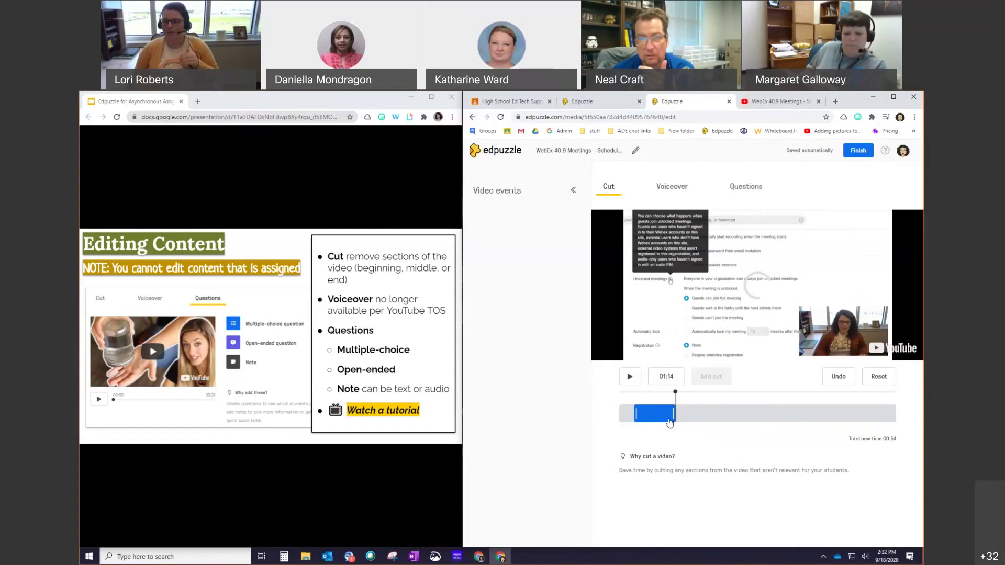
# Examine the WebEx video's Voiceover options and the question and note types available for it.
pyautogui.click(672, 188)
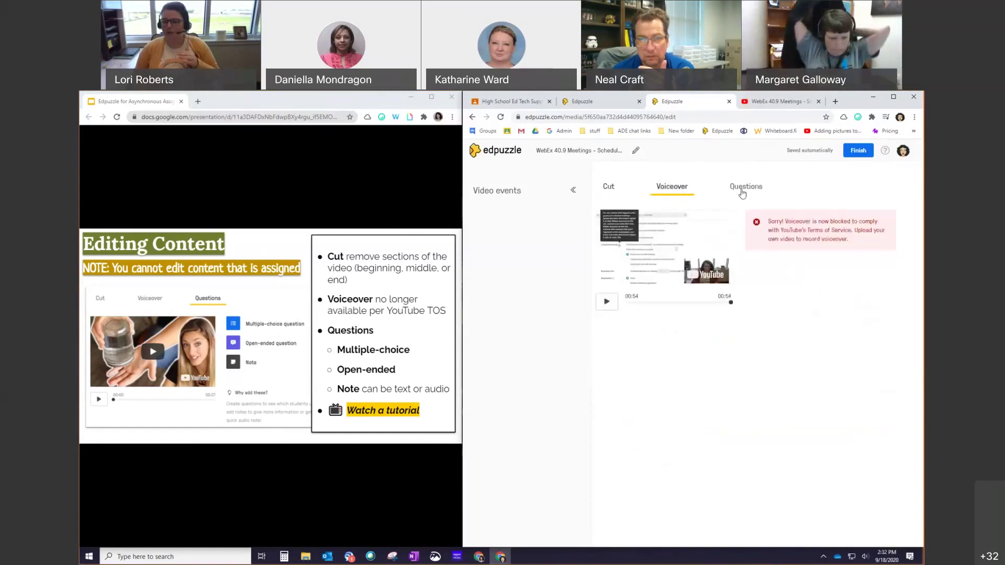
pyautogui.click(742, 190)
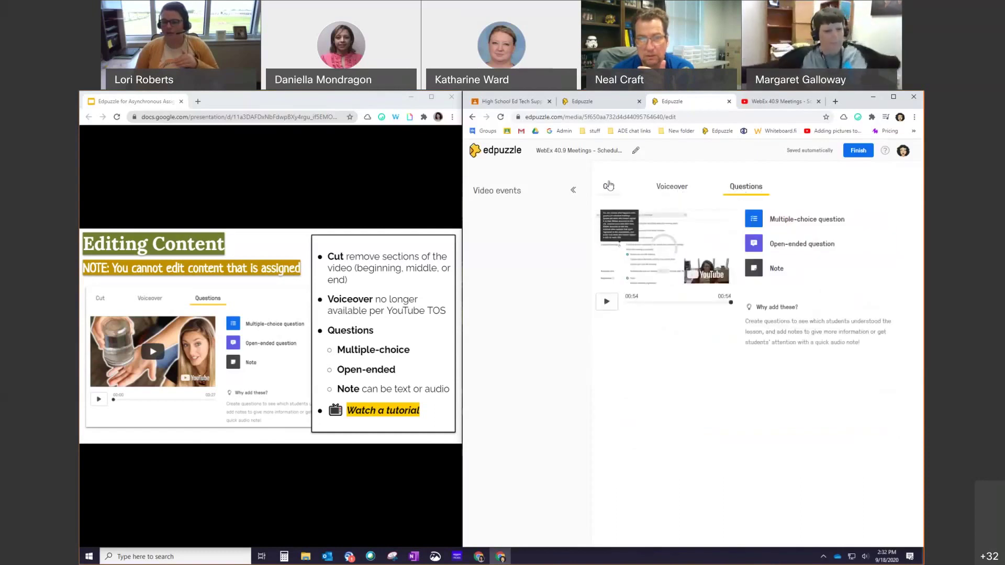
# Extend the WebEx video's kept range toward the end and cut out the middle section from about 00:45 to 01:24.
pyautogui.click(609, 186)
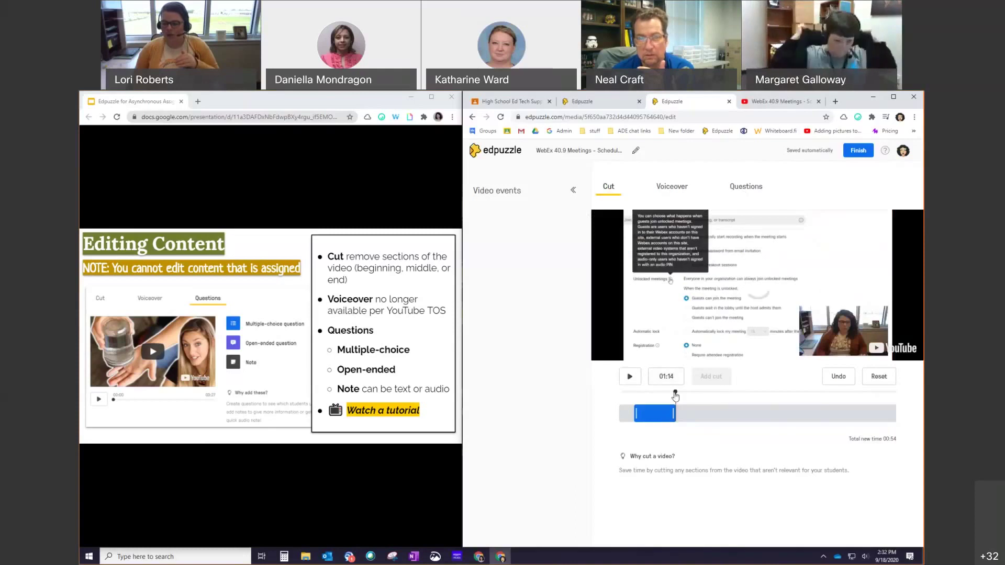
pyautogui.moveTo(675, 394); pyautogui.dragTo(654, 396)
pyautogui.click(711, 376)
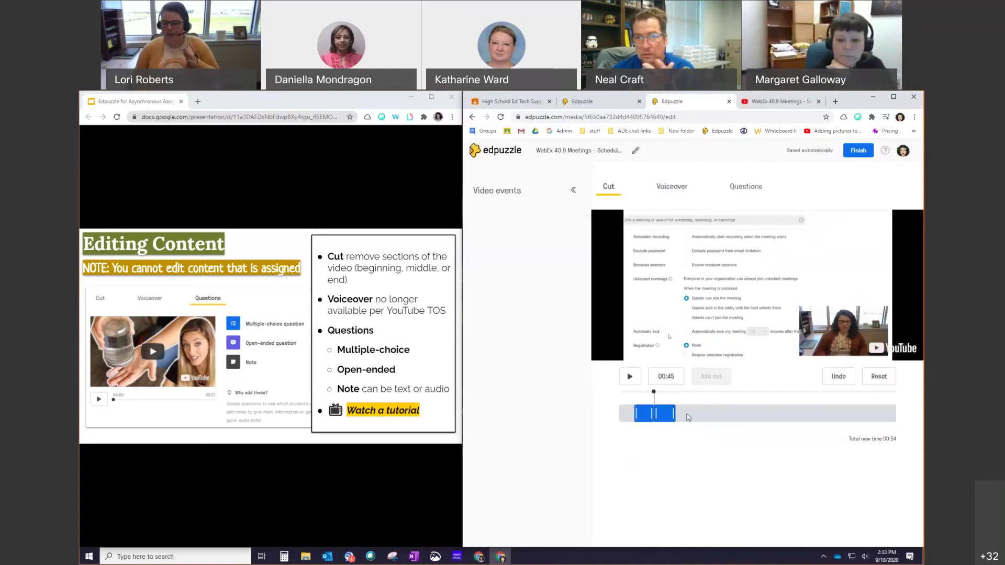
pyautogui.moveTo(672, 411); pyautogui.dragTo(747, 413)
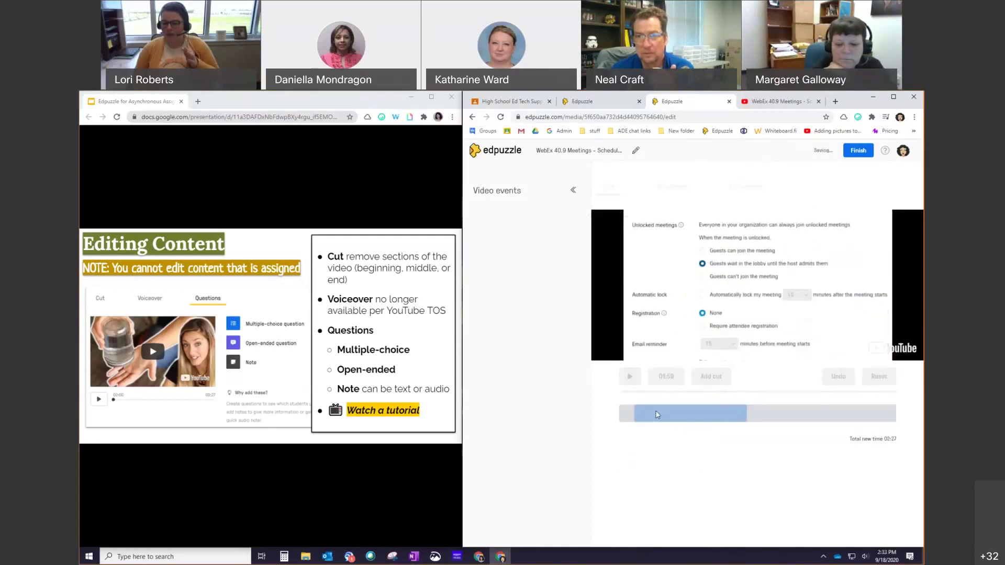
pyautogui.moveTo(655, 413); pyautogui.dragTo(683, 413)
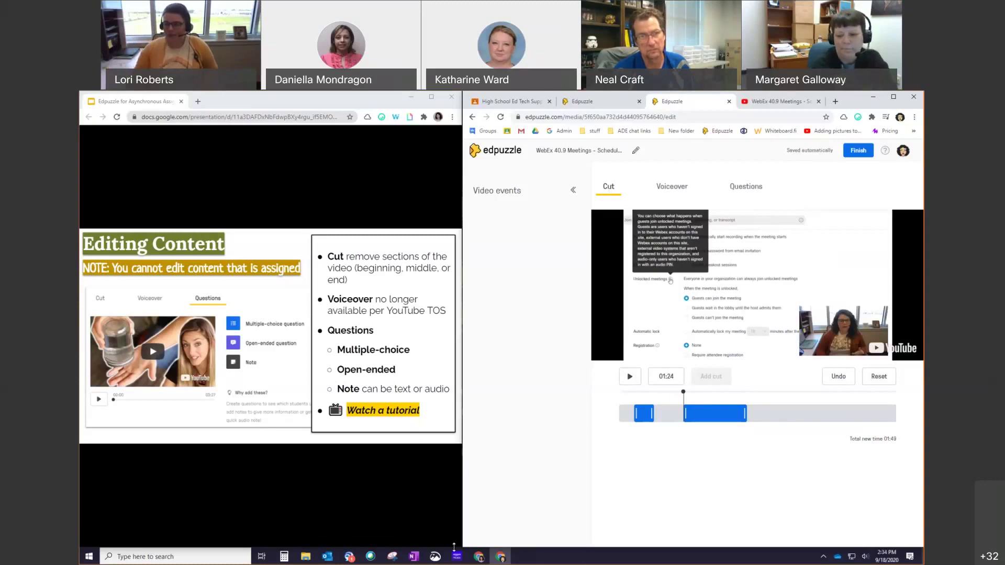
# Draft a multiple-choice question reading "How long is a yard stick?" and mark the second choice correct instead of the first.
pyautogui.click(679, 192)
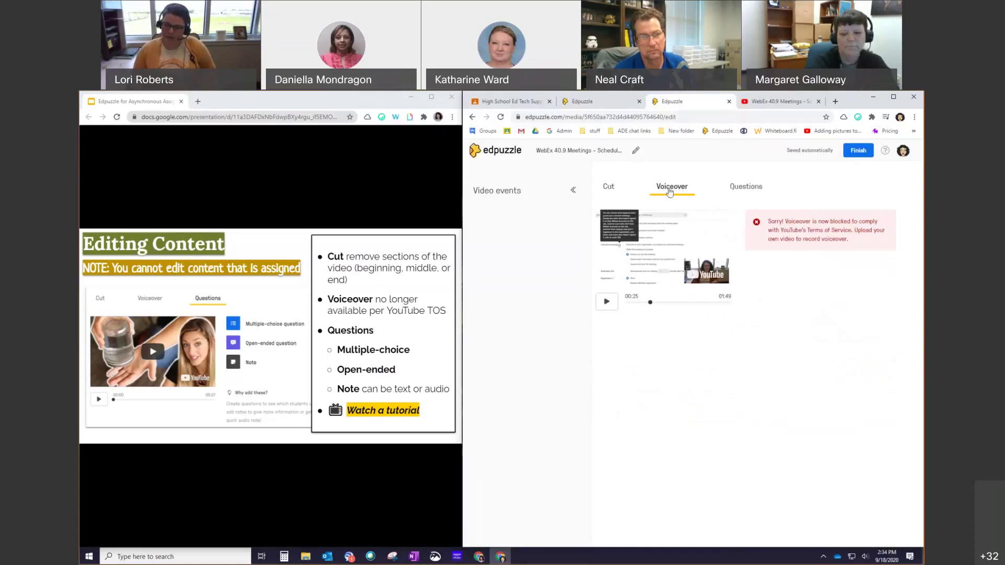
pyautogui.click(743, 191)
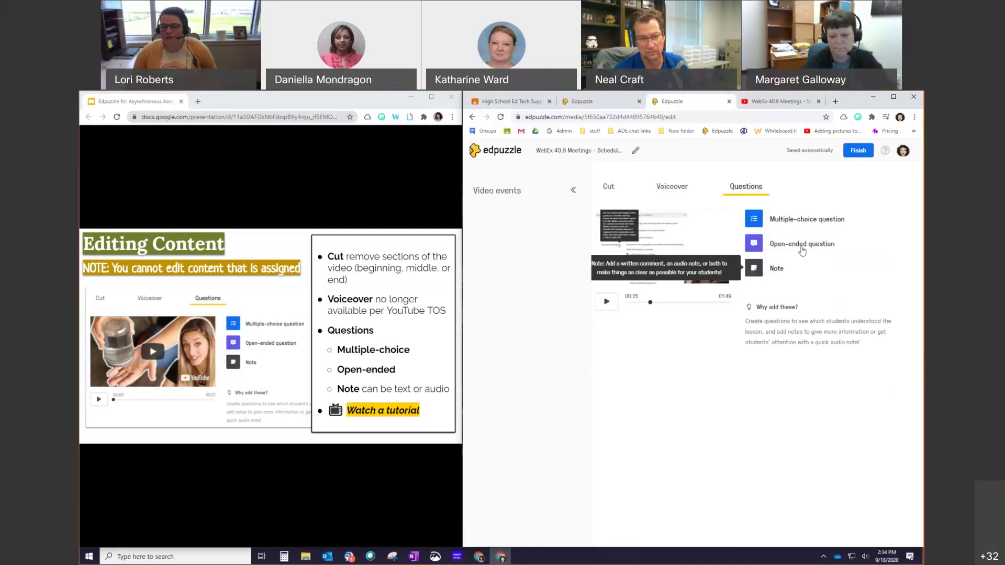
pyautogui.click(802, 222)
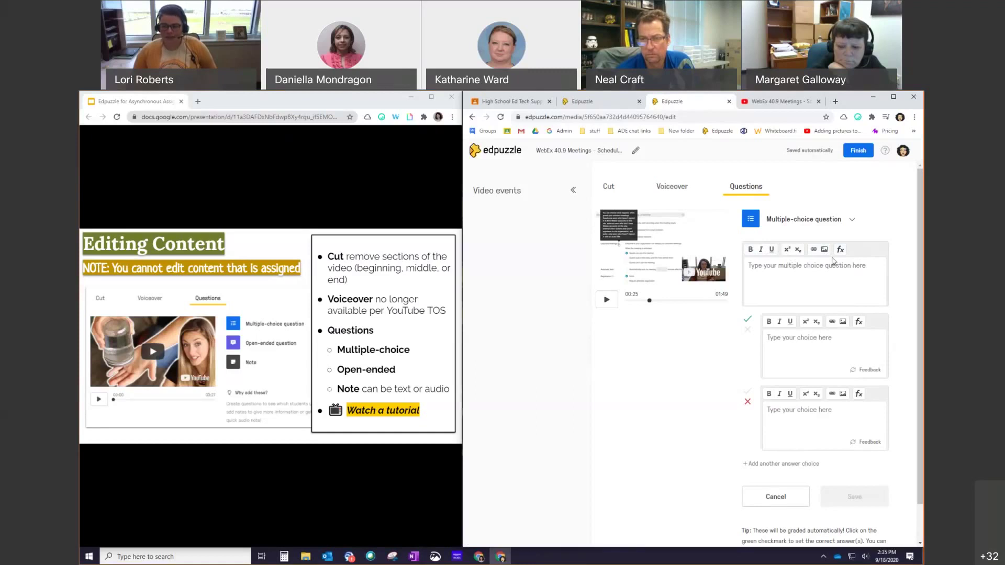
pyautogui.click(779, 280)
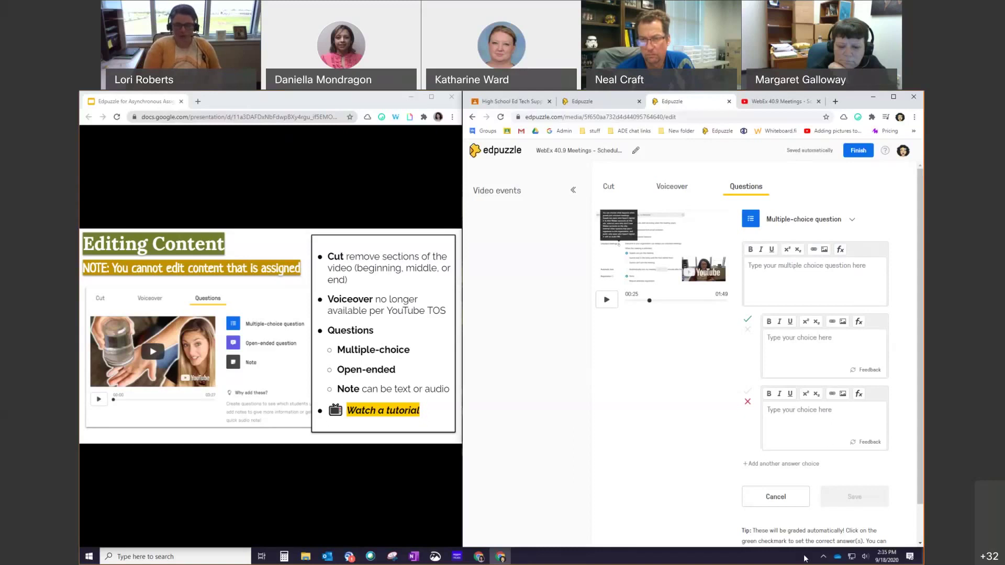
pyautogui.write('How long is ')
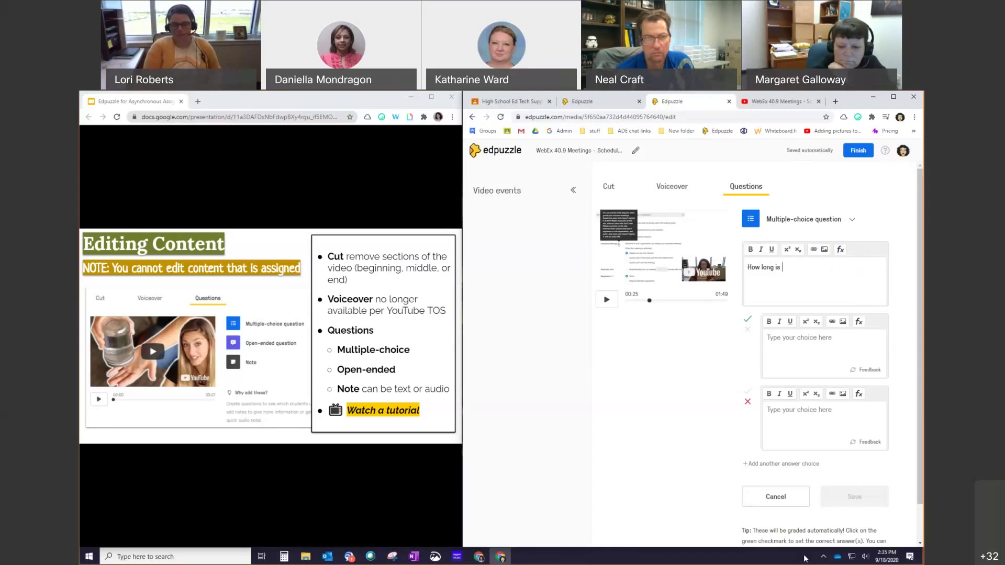
pyautogui.write('a yard st')
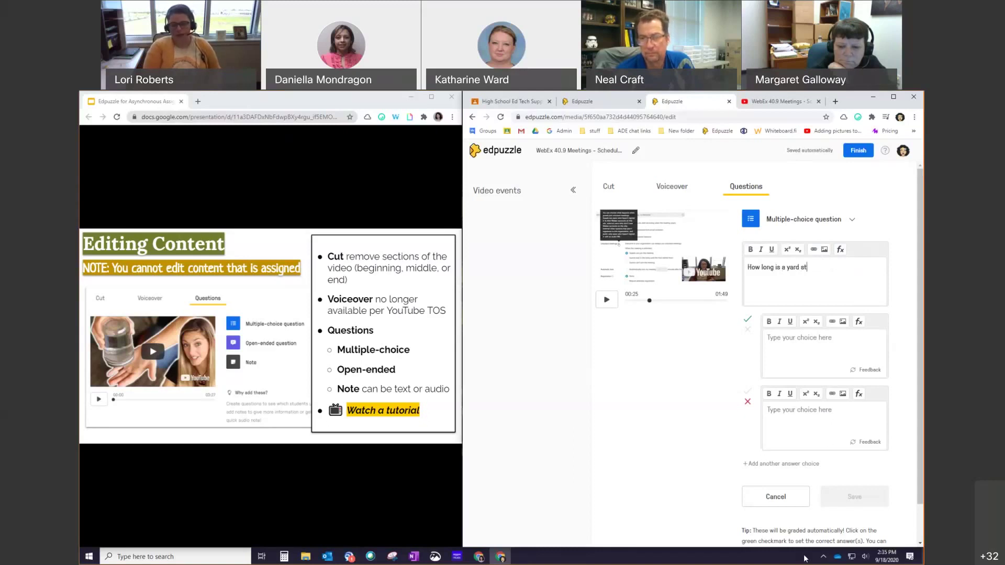
pyautogui.write('ick?')
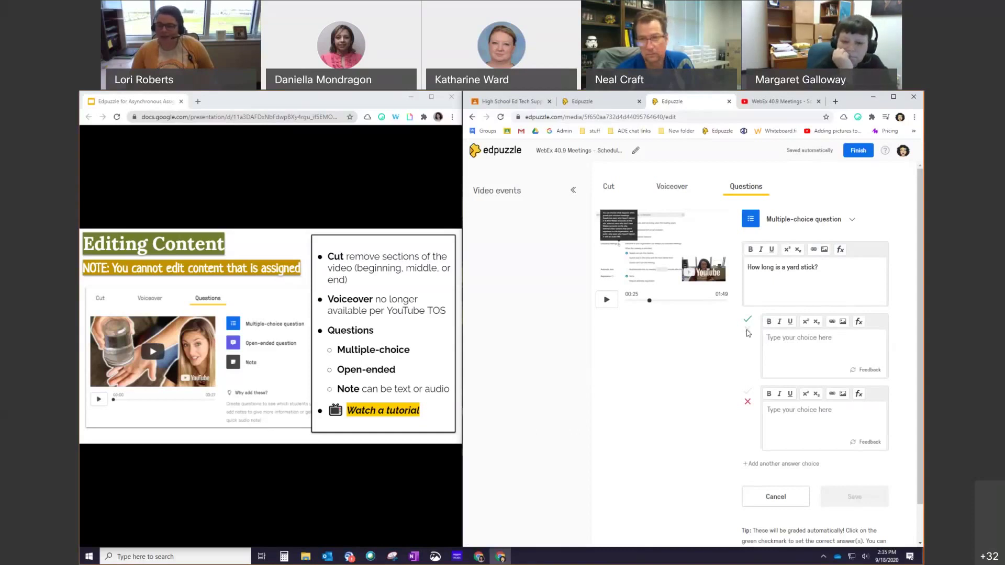
pyautogui.click(749, 331)
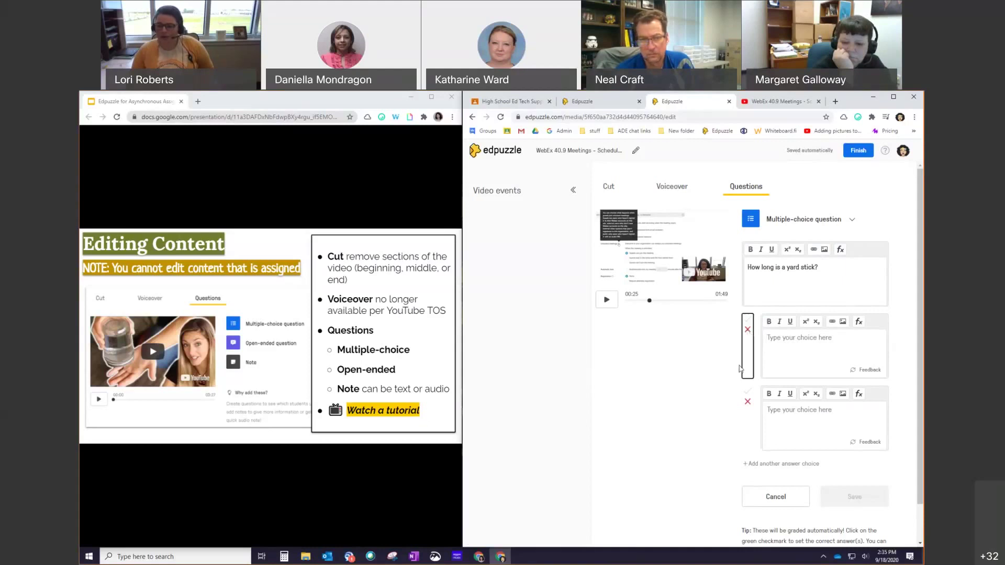
pyautogui.click(748, 394)
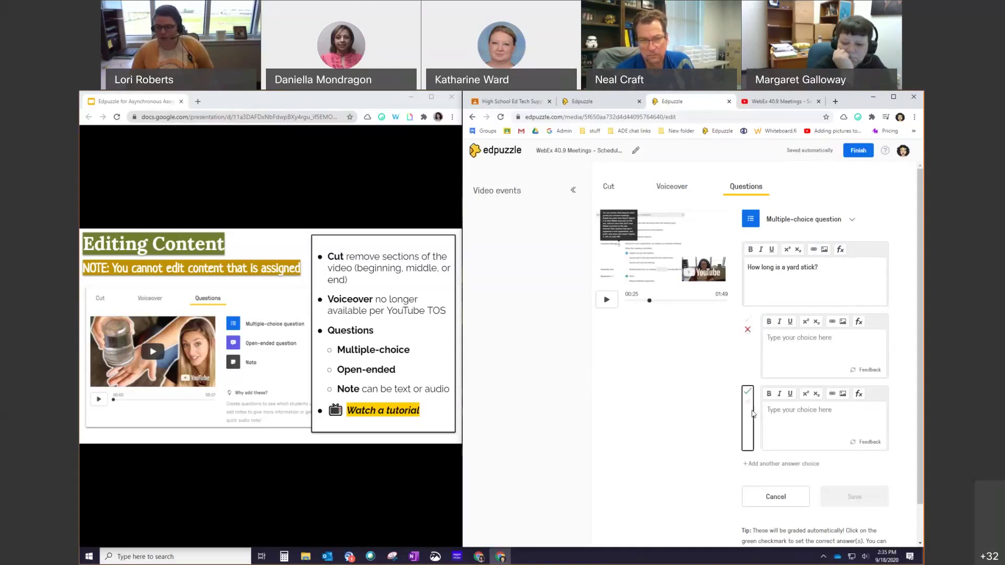
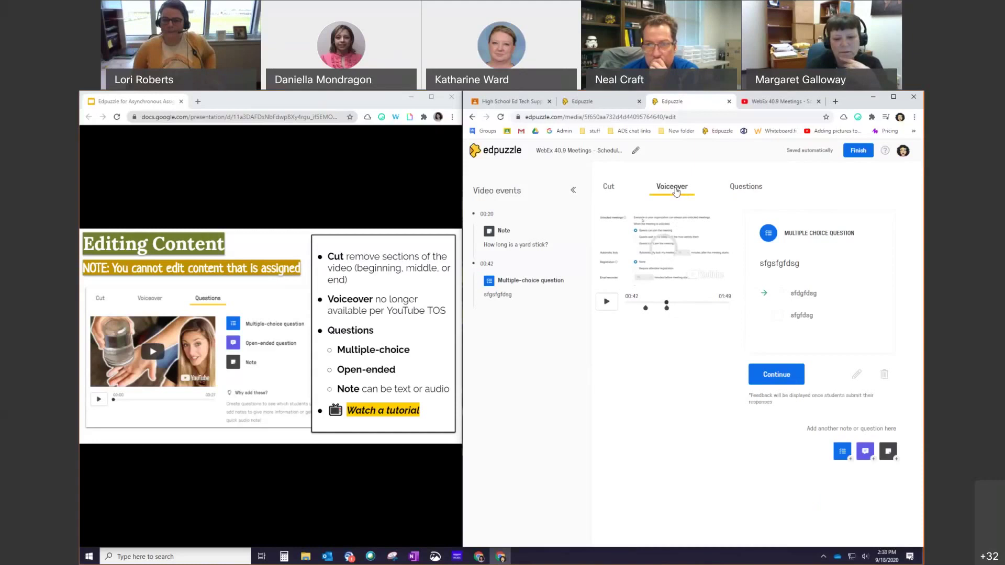
# Continue past the question at 00:42, pause the video, and show the feedback fields for both choices of a new multiple-choice question.
pyautogui.click(781, 375)
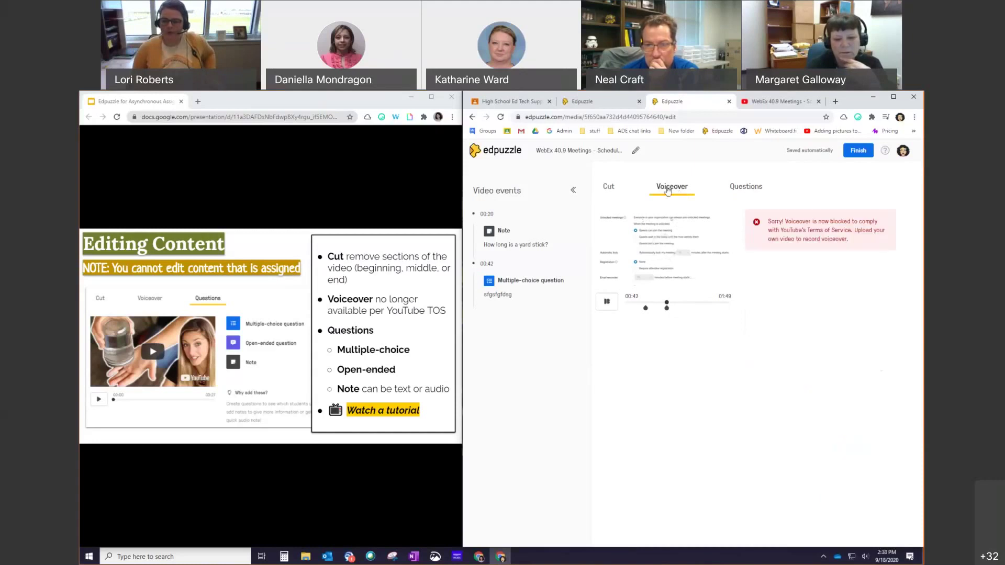
pyautogui.click(608, 306)
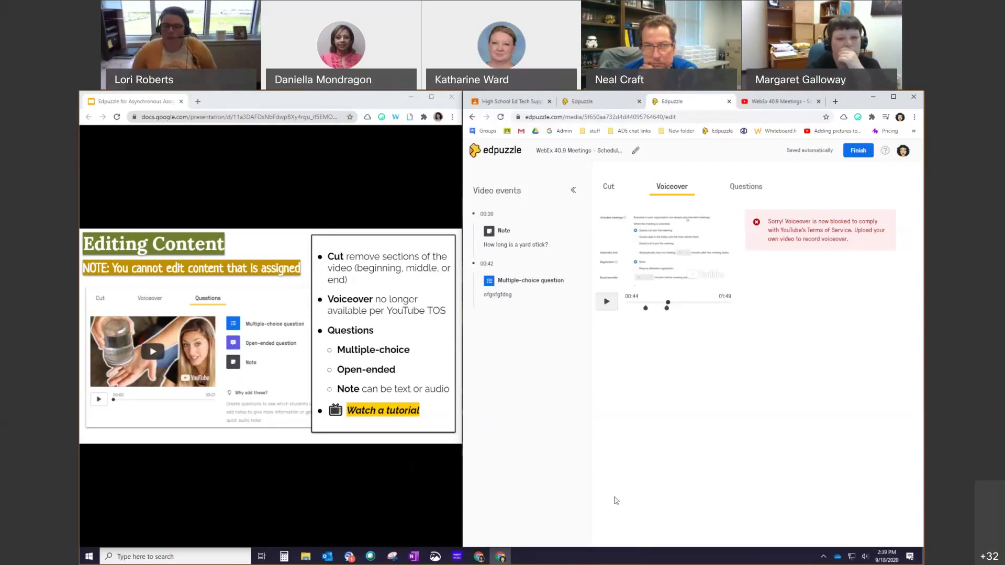
pyautogui.click(743, 187)
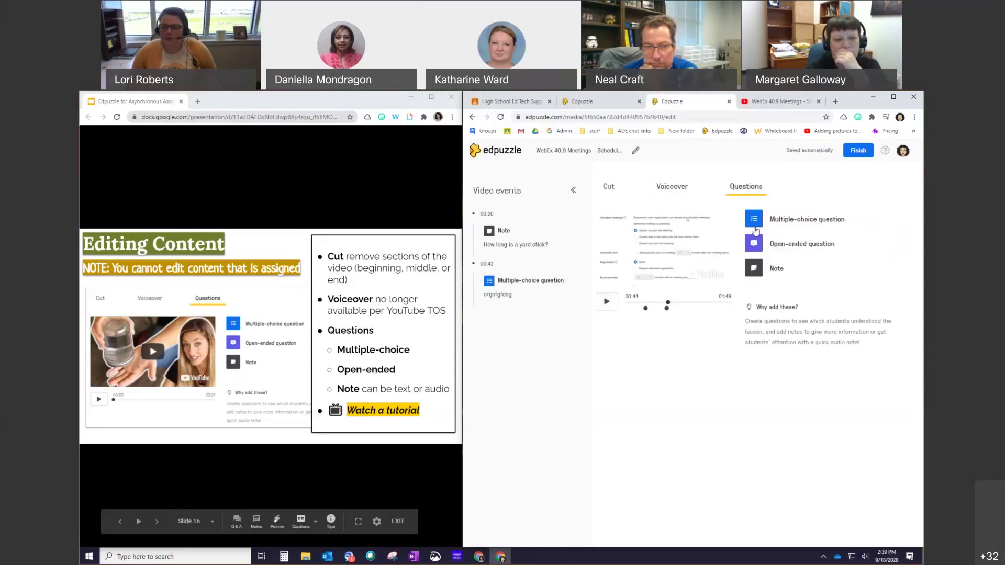
pyautogui.click(789, 222)
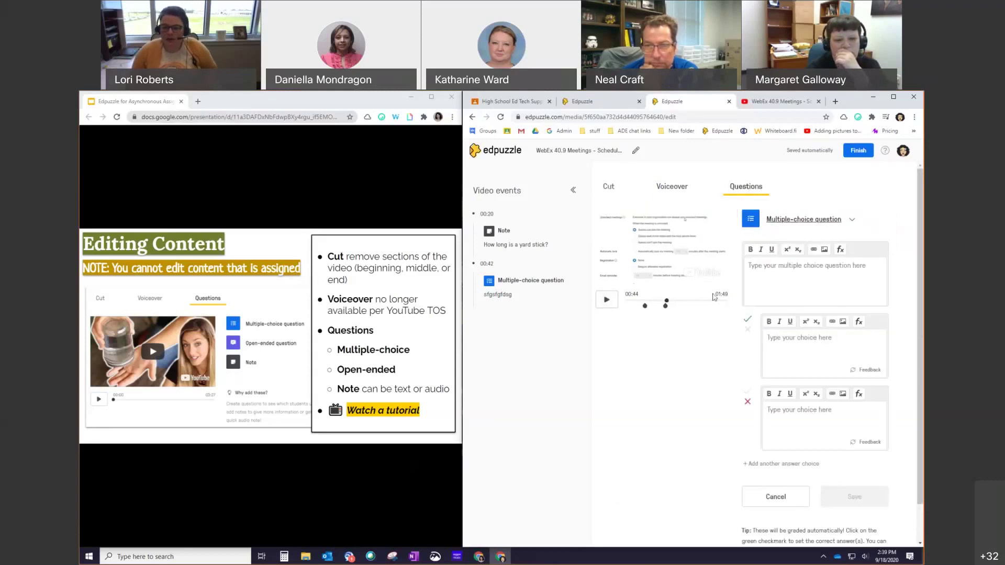
pyautogui.click(873, 371)
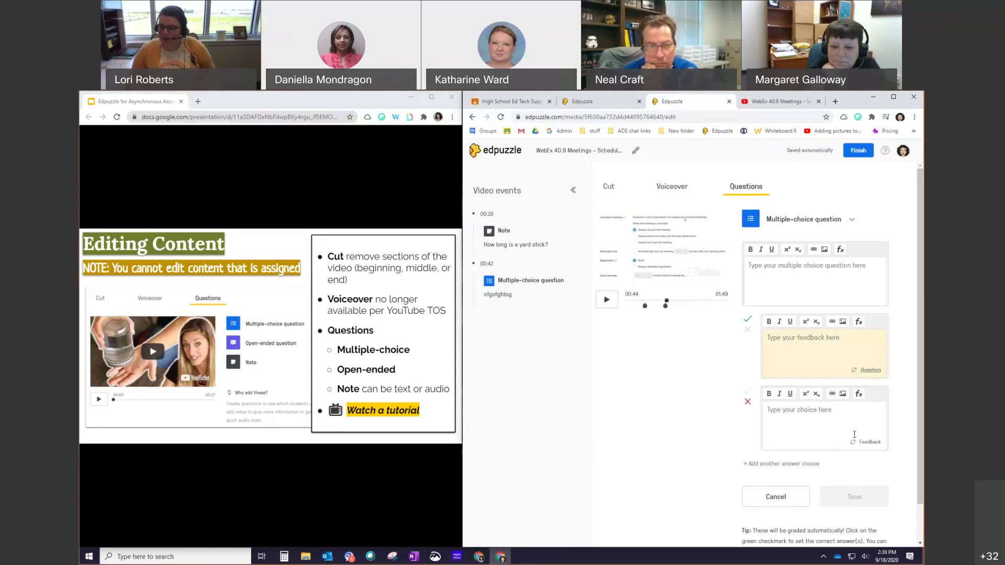
pyautogui.click(869, 442)
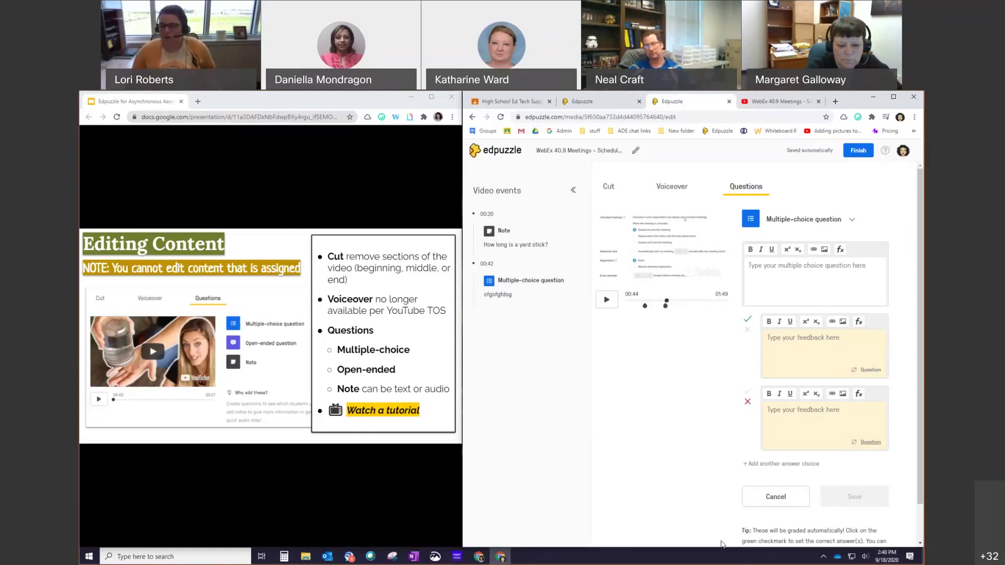
# Switch the new question to open-ended to view its feedback field, and return to multiple-choice with the first choice's feedback shown.
pyautogui.click(772, 219)
pyautogui.click(779, 256)
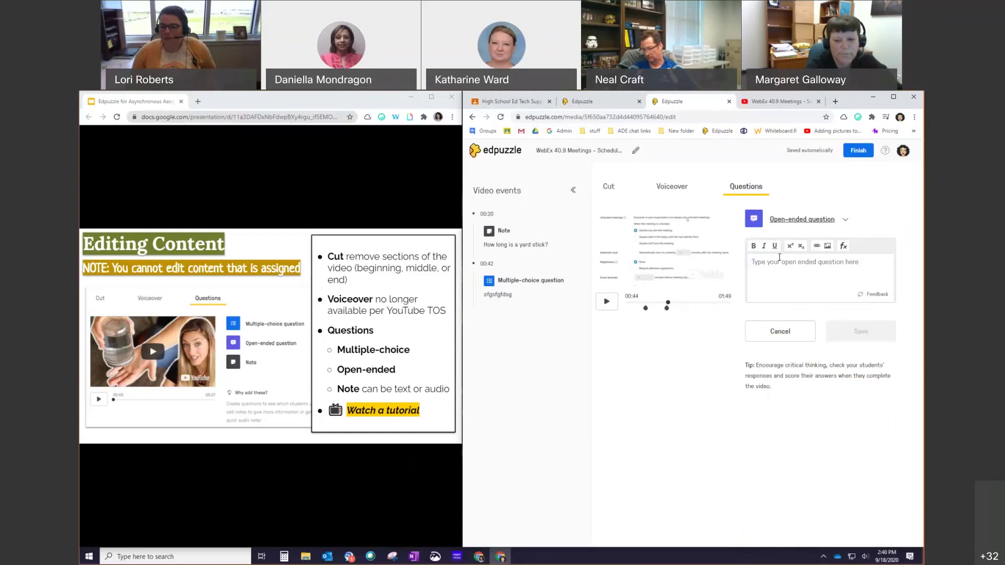
pyautogui.click(875, 295)
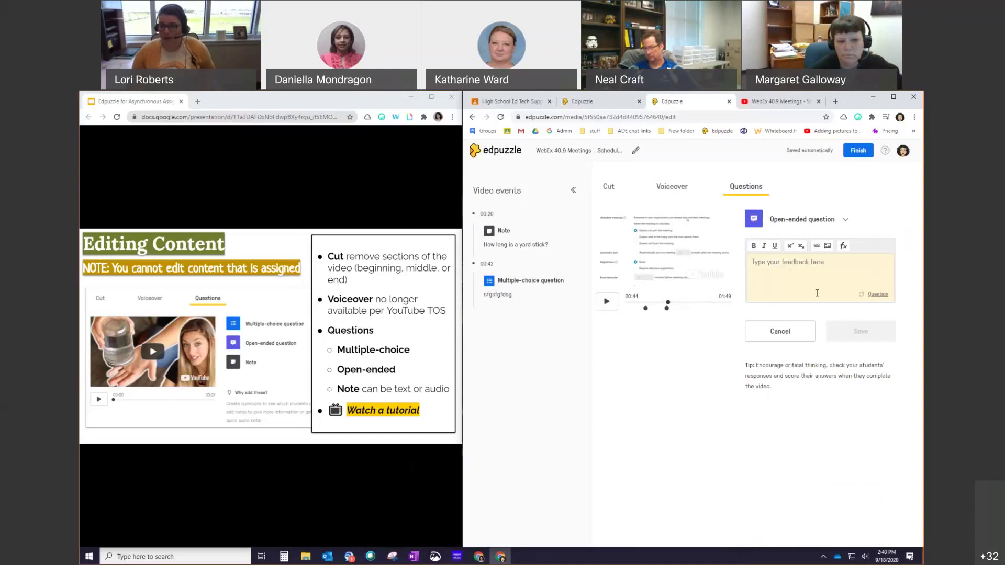
pyautogui.click(801, 219)
pyautogui.click(788, 260)
pyautogui.click(869, 371)
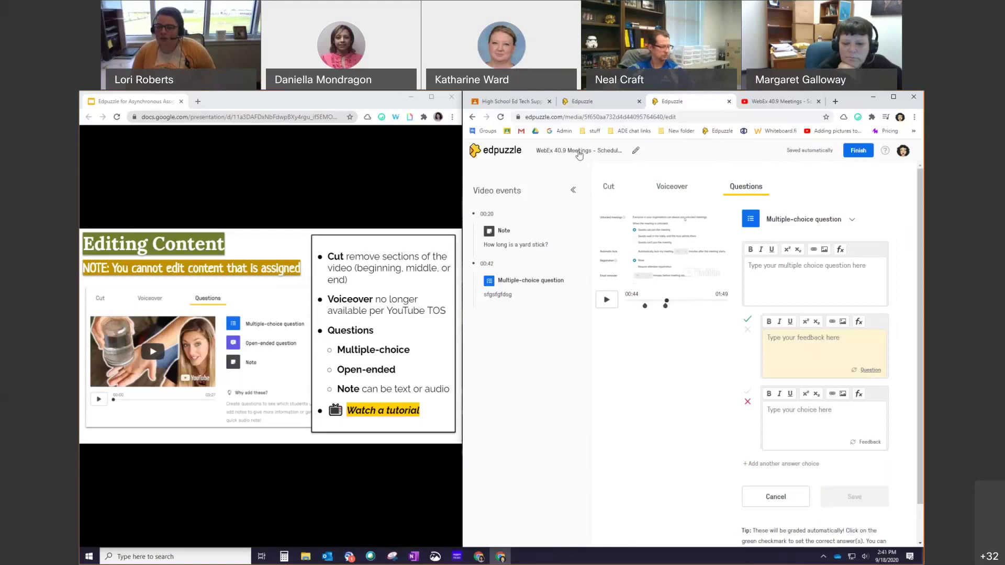
# Open the video's title for editing without altering it, and finish editing the WebEx video.
pyautogui.click(636, 151)
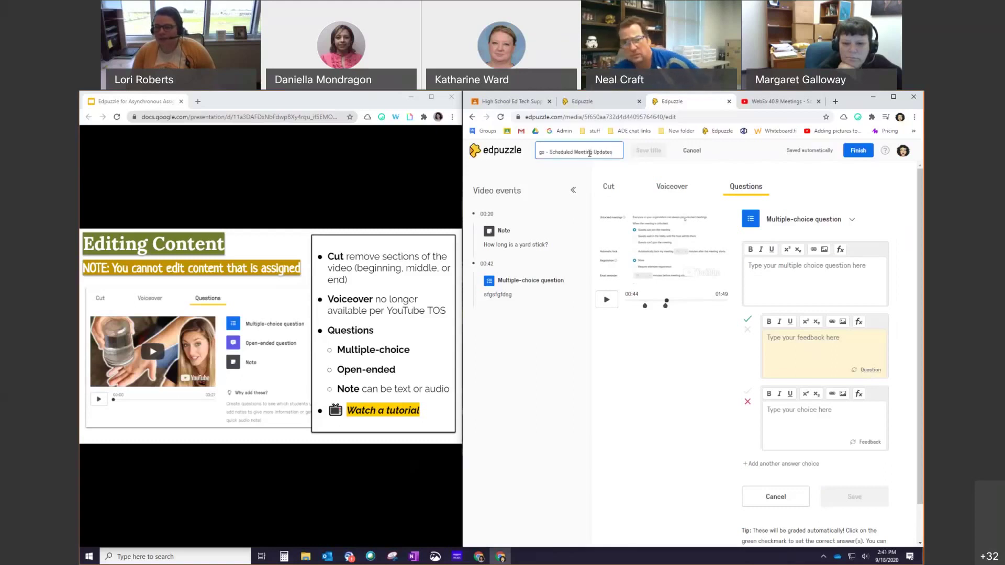
pyautogui.click(619, 175)
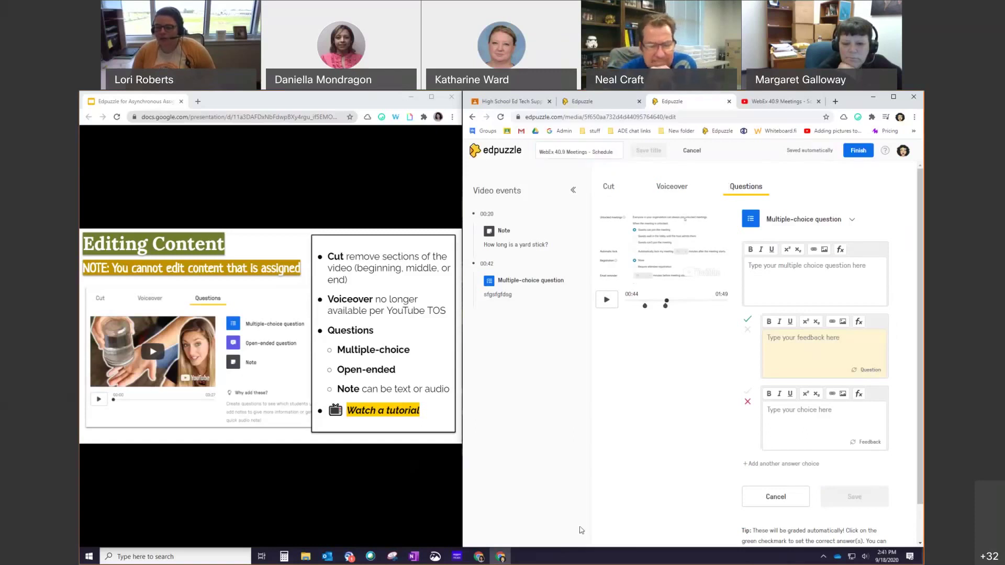
pyautogui.scroll(-1, 666, 431)
pyautogui.scroll(1, 665, 432)
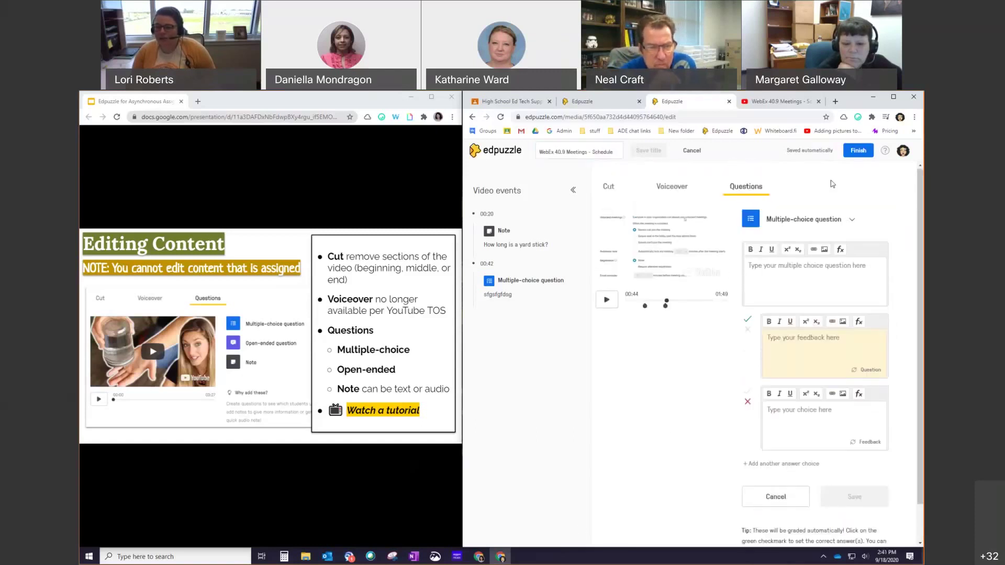
pyautogui.click(859, 151)
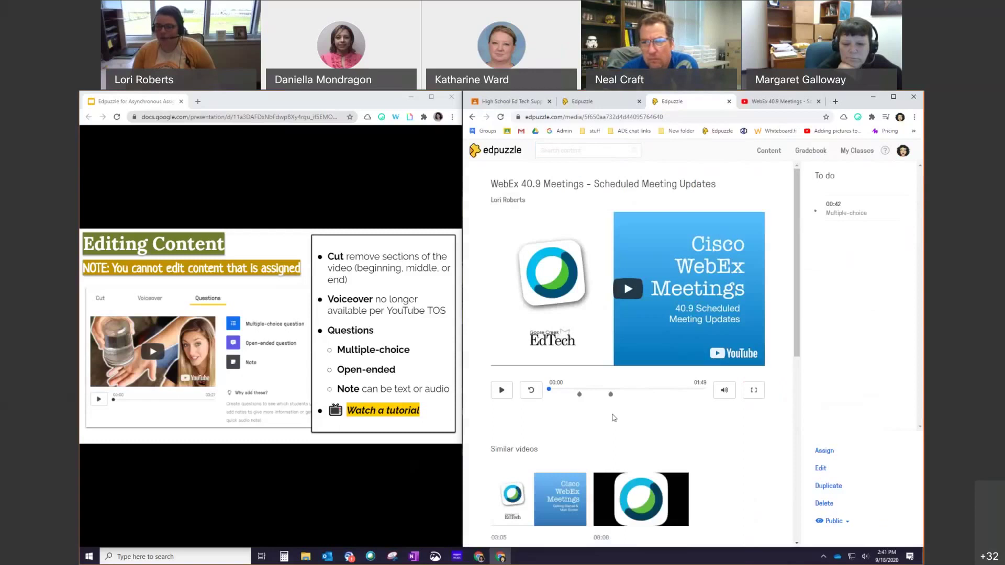
# Open the WebEx 40.9 Meetings video from My Content to review its assign, edit, duplicate and delete options, and return to My Content.
pyautogui.click(768, 152)
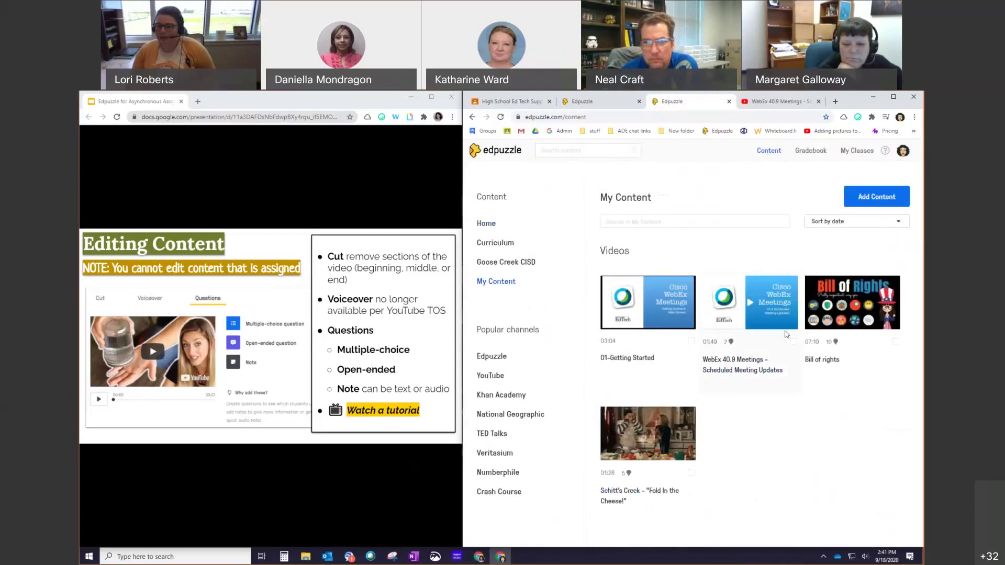
pyautogui.click(744, 321)
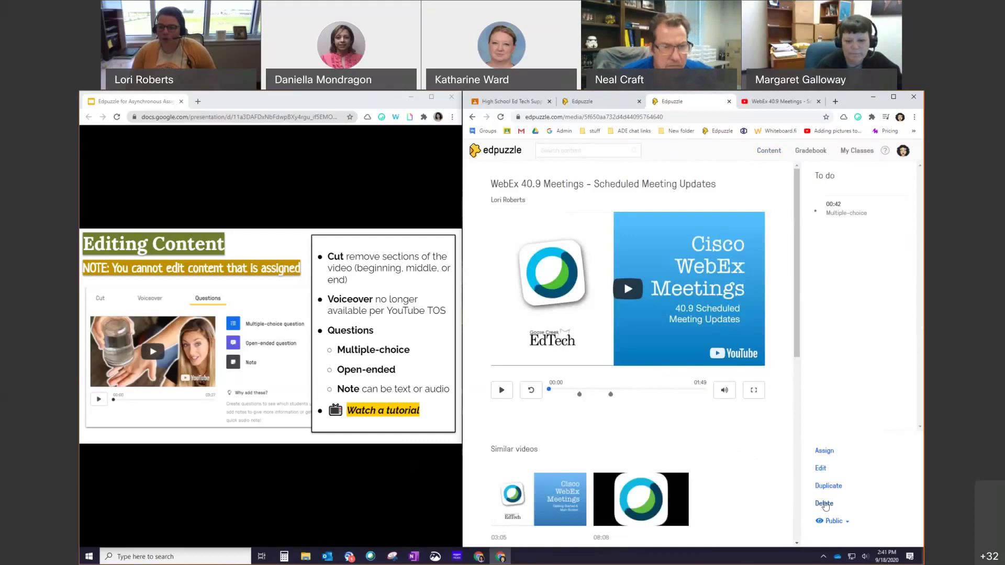
pyautogui.click(769, 153)
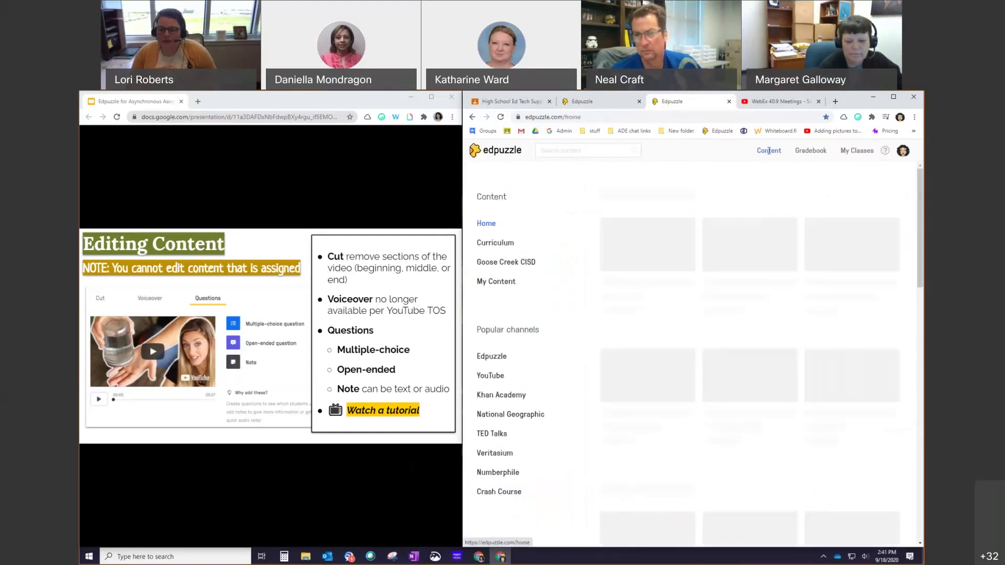
pyautogui.click(505, 283)
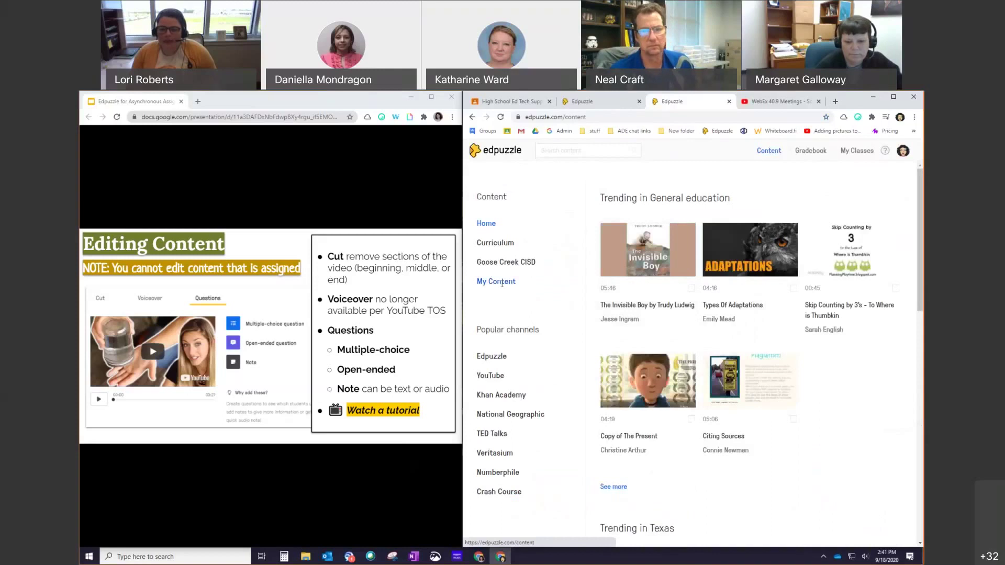
# Select the 01-Getting Started and WebEx 40.9 Meetings videos to compare available actions, and leave only the WebEx video selected.
pyautogui.click(691, 341)
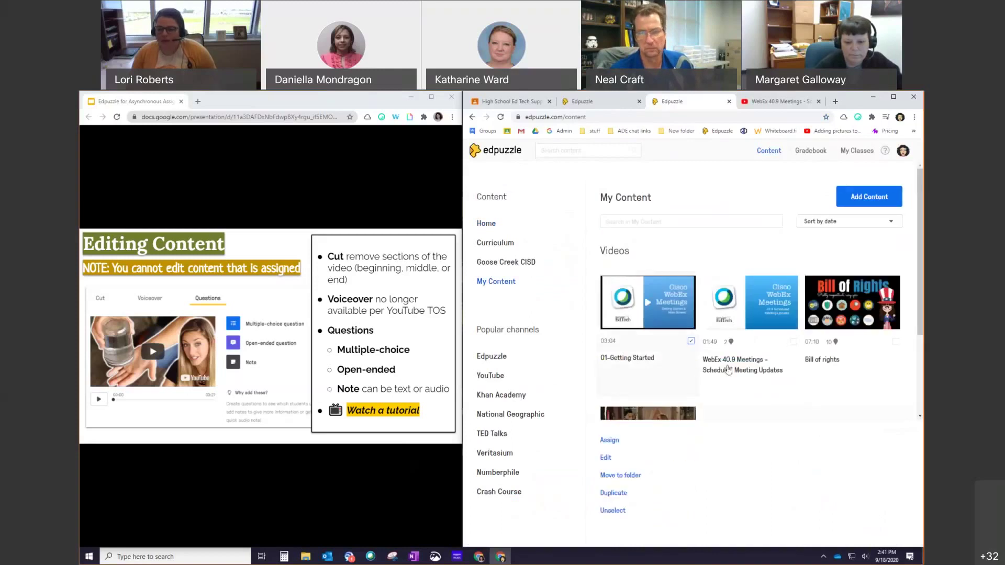
pyautogui.click(794, 343)
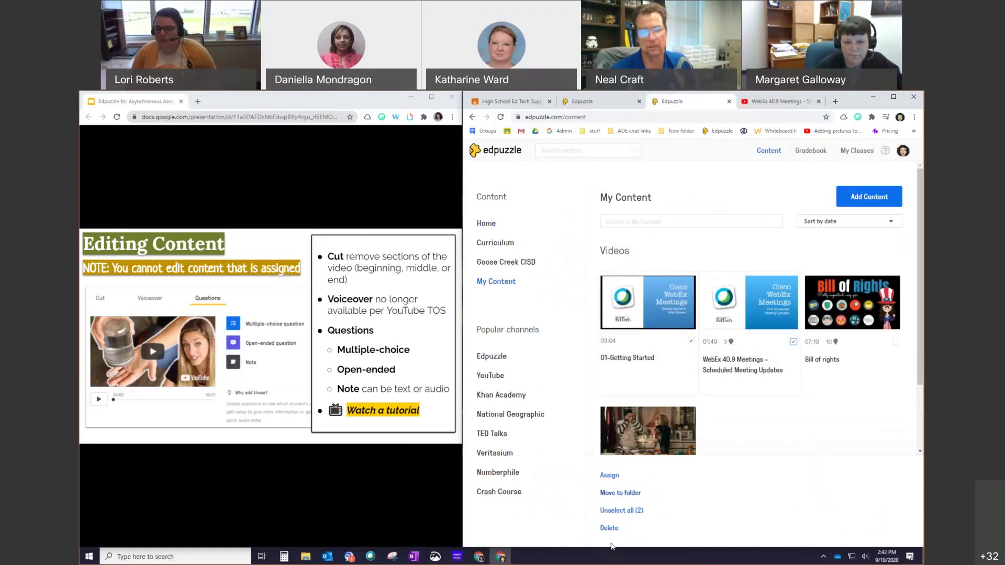
pyautogui.click(691, 341)
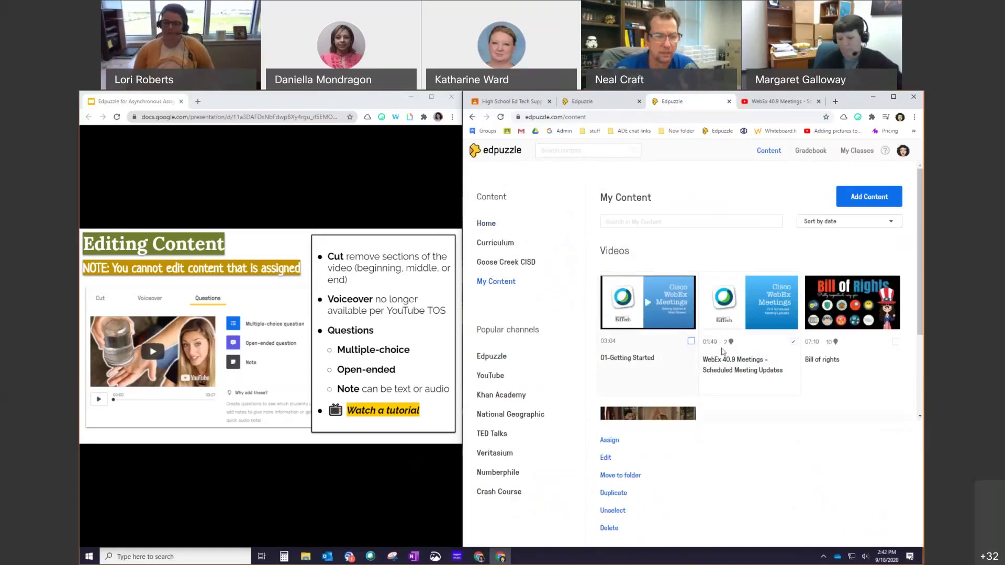
pyautogui.click(793, 343)
pyautogui.click(794, 343)
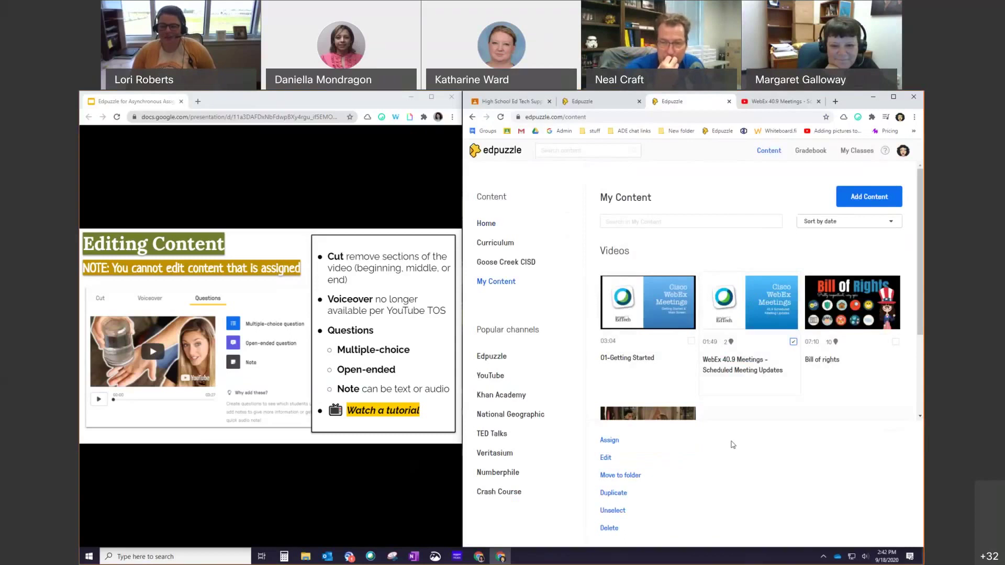
# Unselect the WebEx 40.9 Meetings video, open its page to show its available options, and return to My Content.
pyautogui.click(791, 343)
pyautogui.click(742, 364)
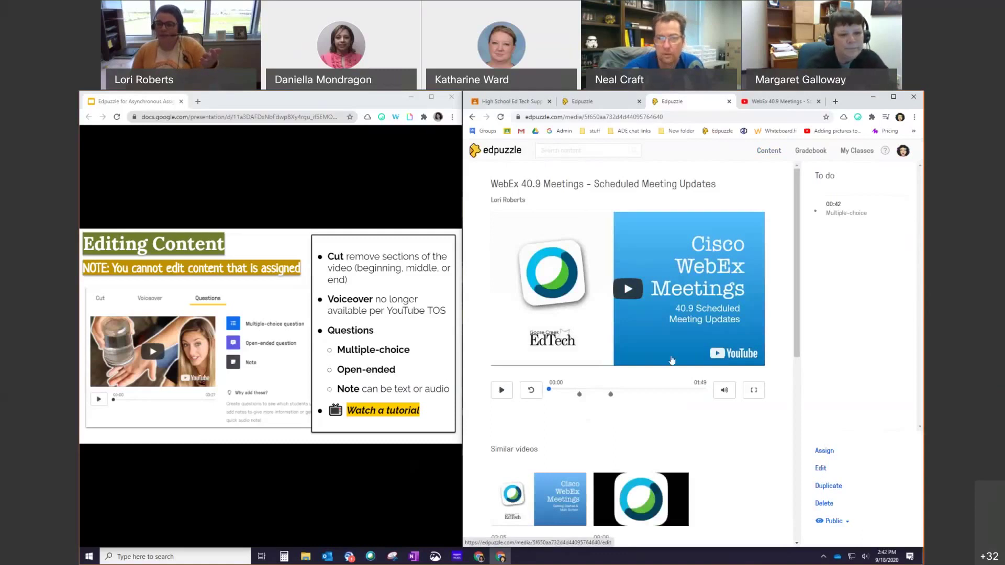
pyautogui.click(768, 150)
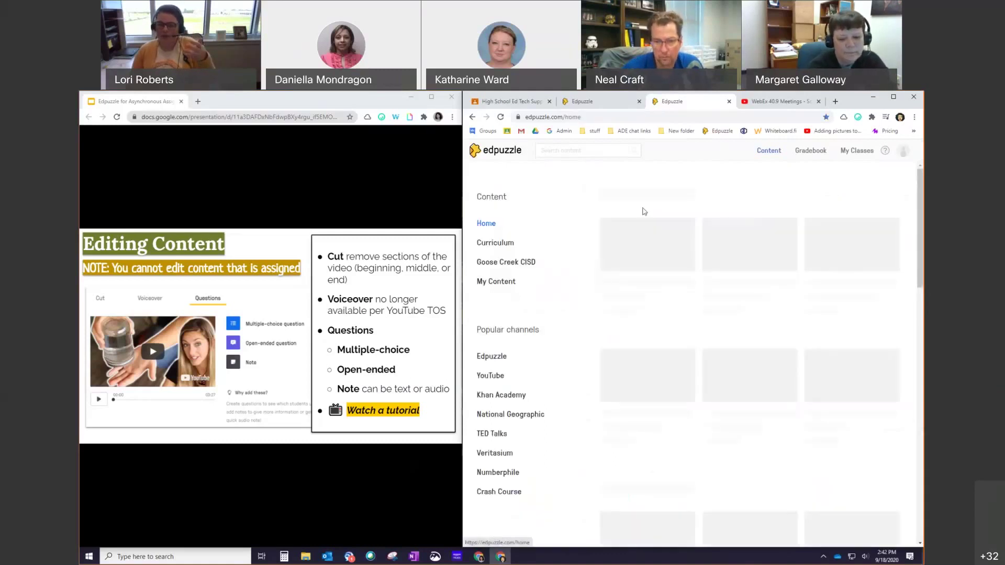
pyautogui.click(497, 283)
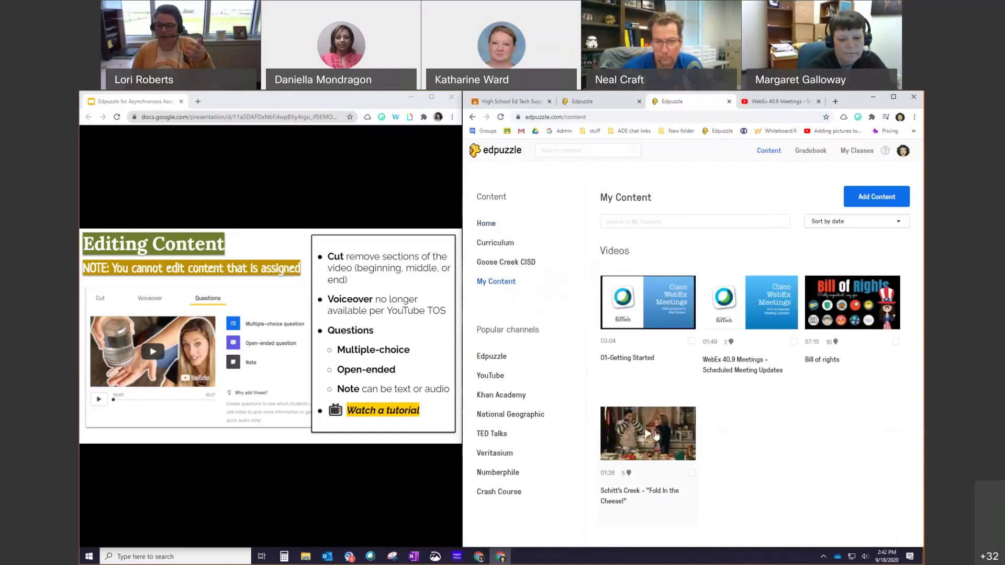
# Open the Schitt's Creek - "Fold In the Cheese!" video and show its Public and Private visibility options, keeping it Public.
pyautogui.click(646, 430)
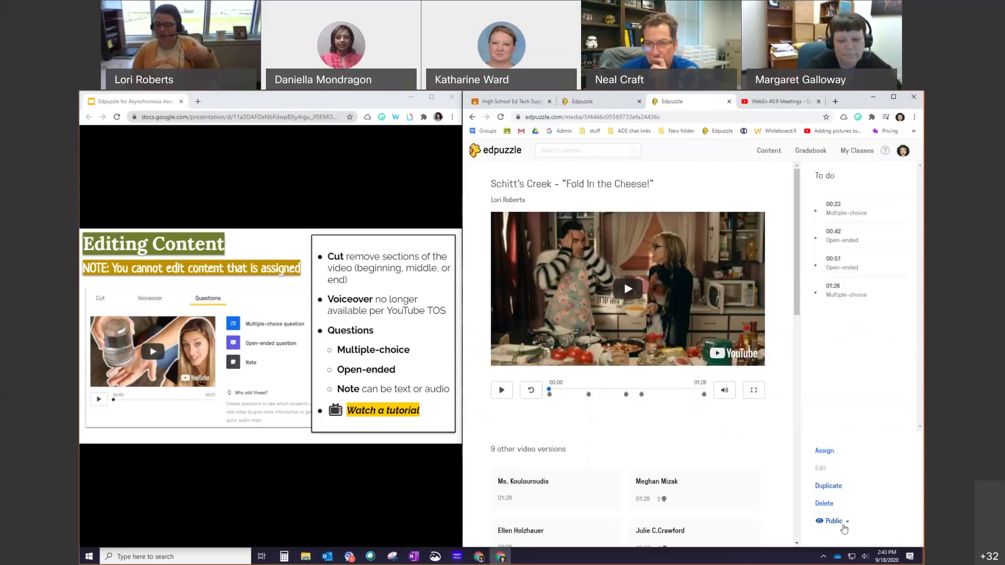
pyautogui.click(842, 522)
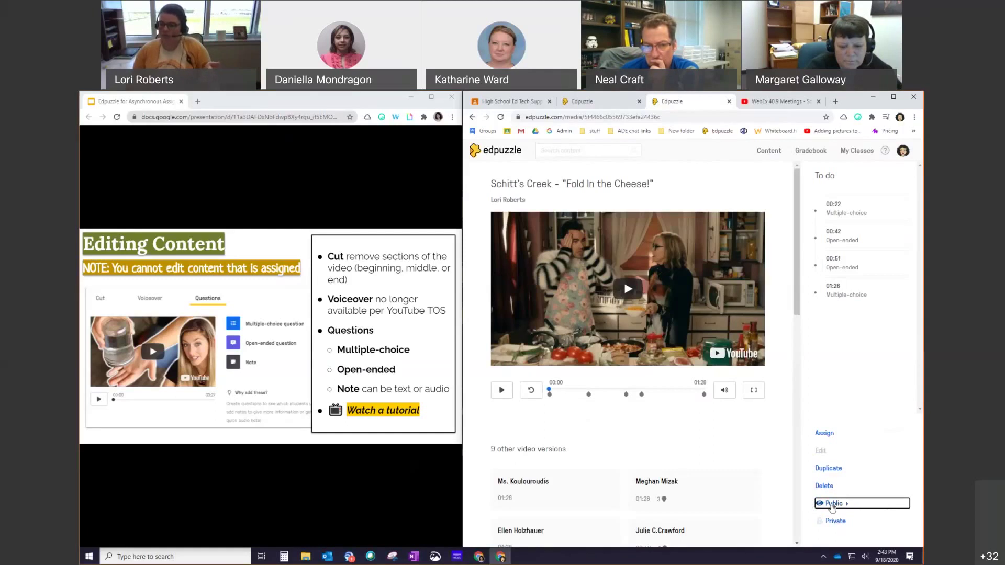
pyautogui.click(832, 504)
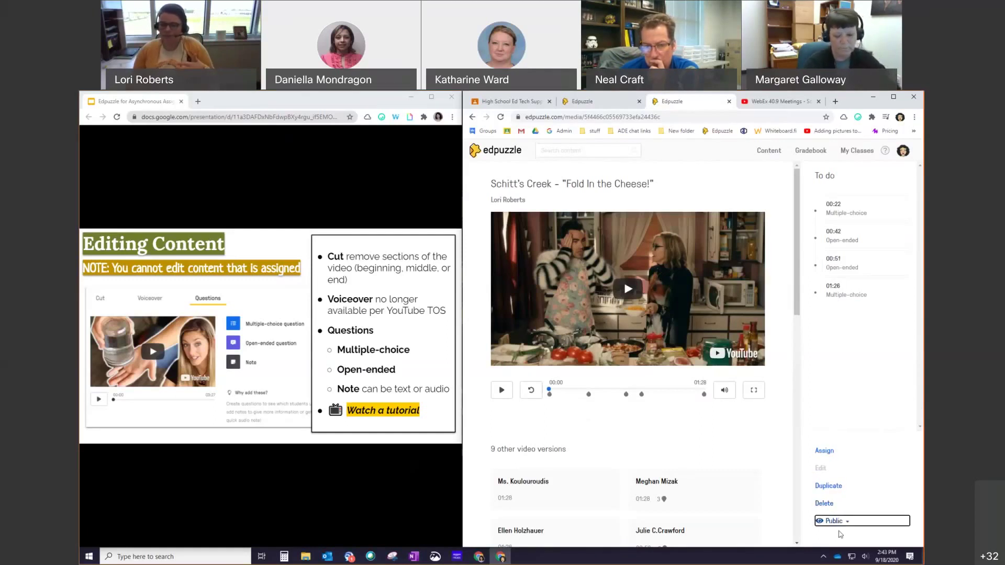
# Advance the presentation to the Assigning to Classes slide and bring up My Content in Edpuzzle.
pyautogui.click(487, 152)
pyautogui.click(442, 270)
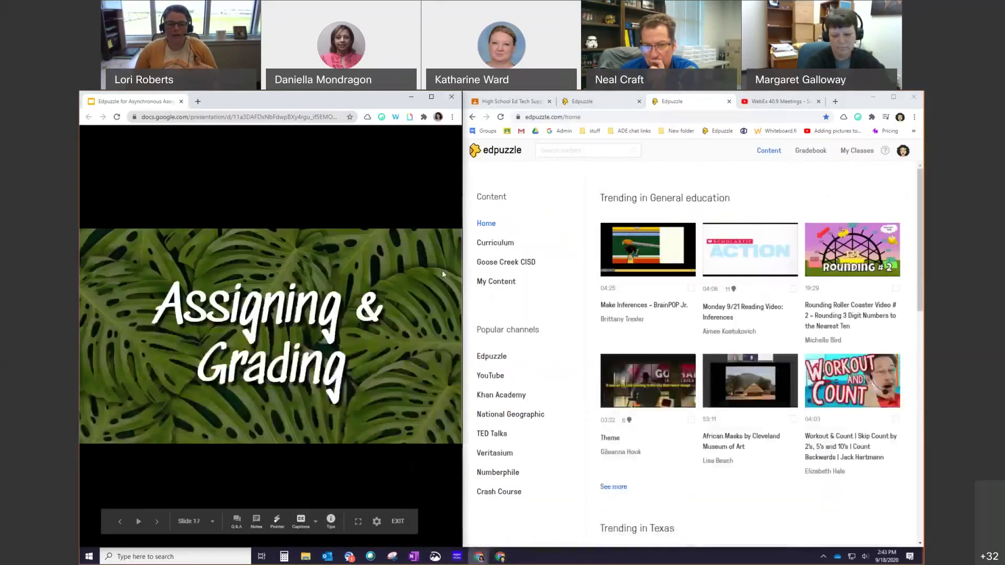
pyautogui.click(506, 283)
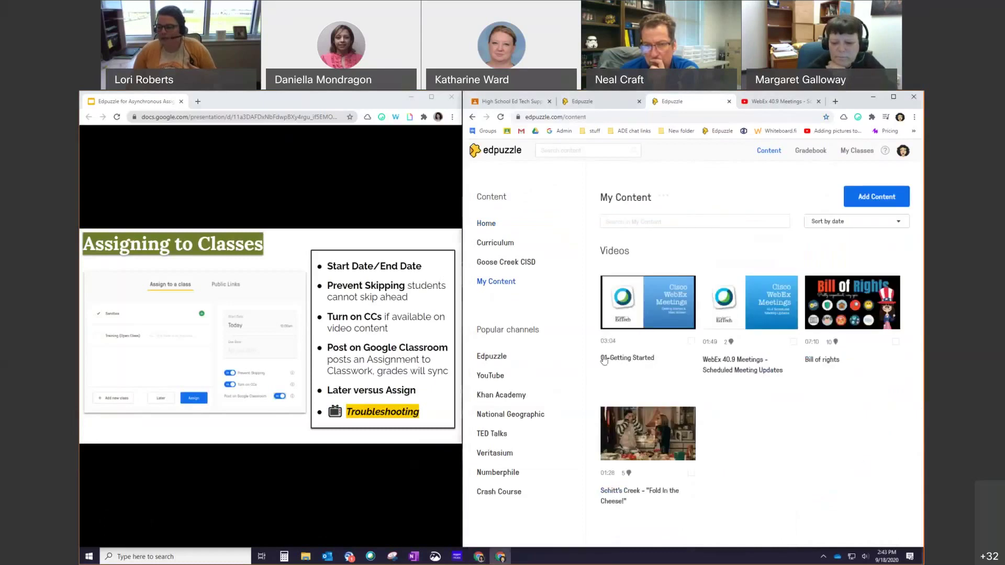
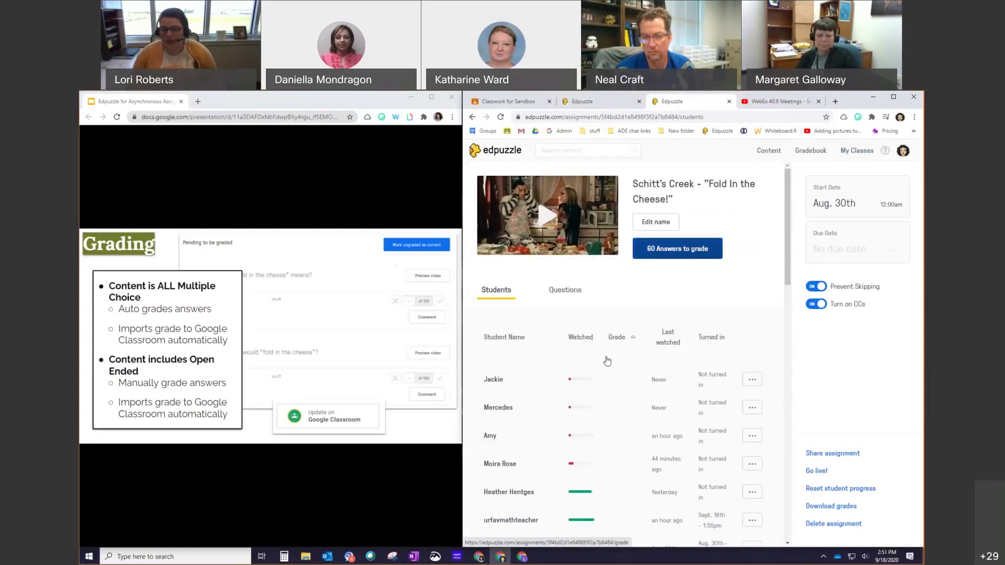
# Review the watched progress, last-watched times and turn-in dates of the students in the Schitt's Creek assignment.
pyautogui.scroll(-3, 602, 388)
pyautogui.scroll(-4, 594, 380)
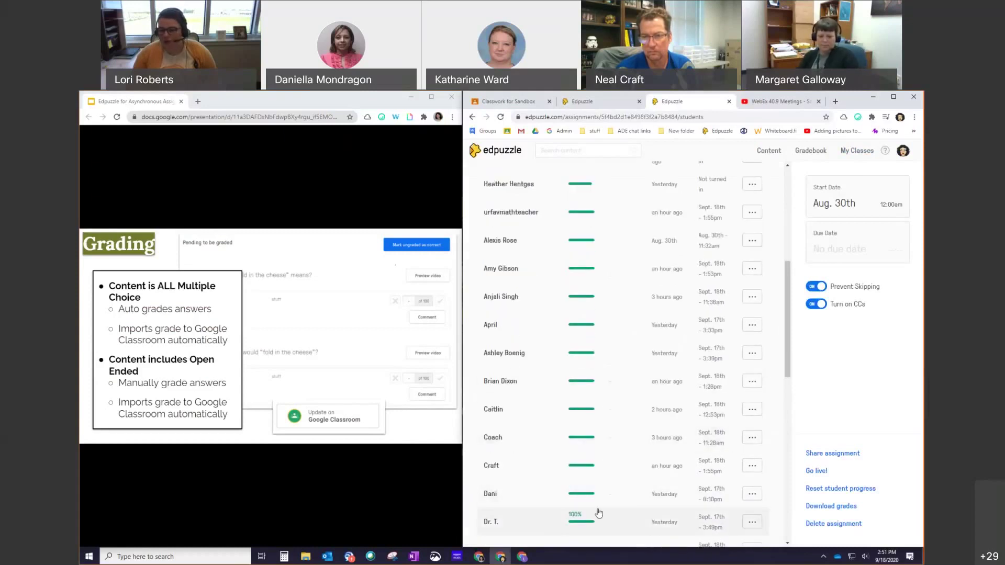
pyautogui.scroll(-1, 599, 485)
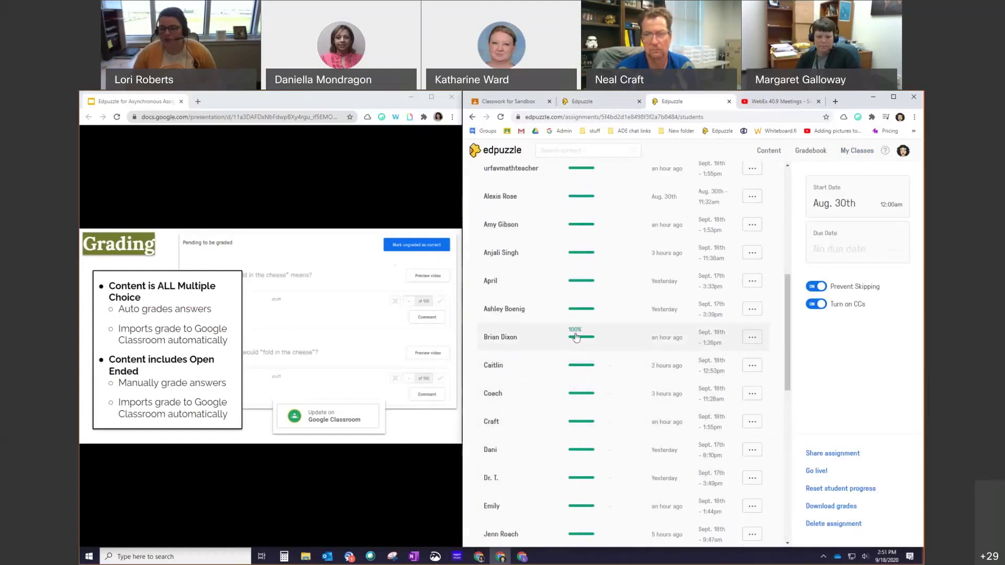
pyautogui.scroll(3, 577, 291)
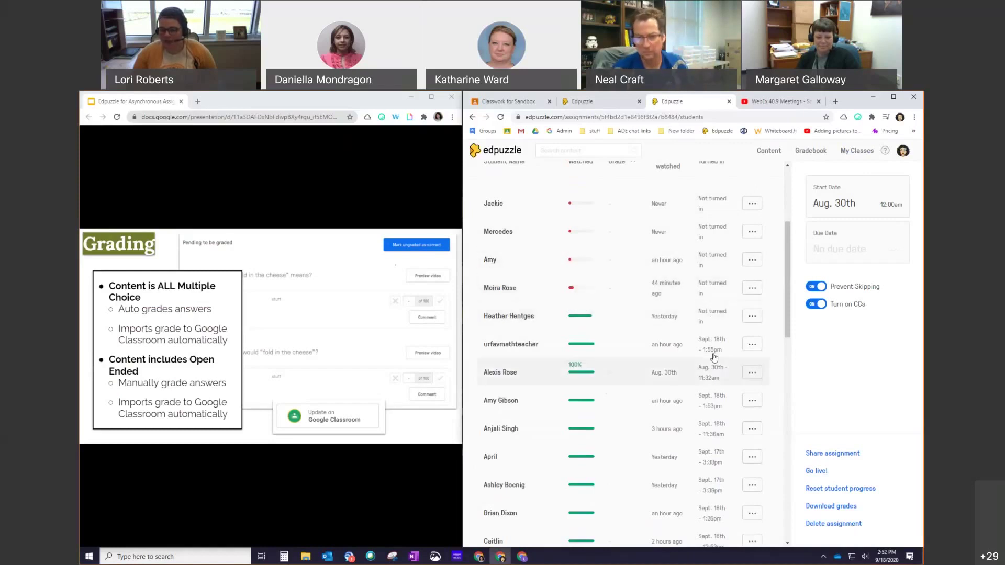
pyautogui.scroll(2, 676, 324)
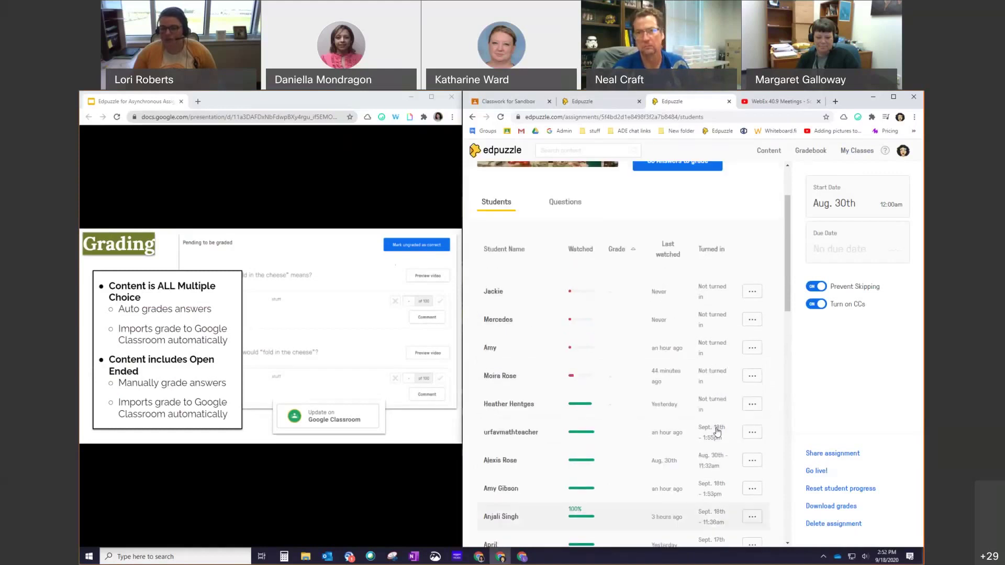
# Switch the assignment to its question results and review all multiple-choice and open-ended questions.
pyautogui.click(565, 205)
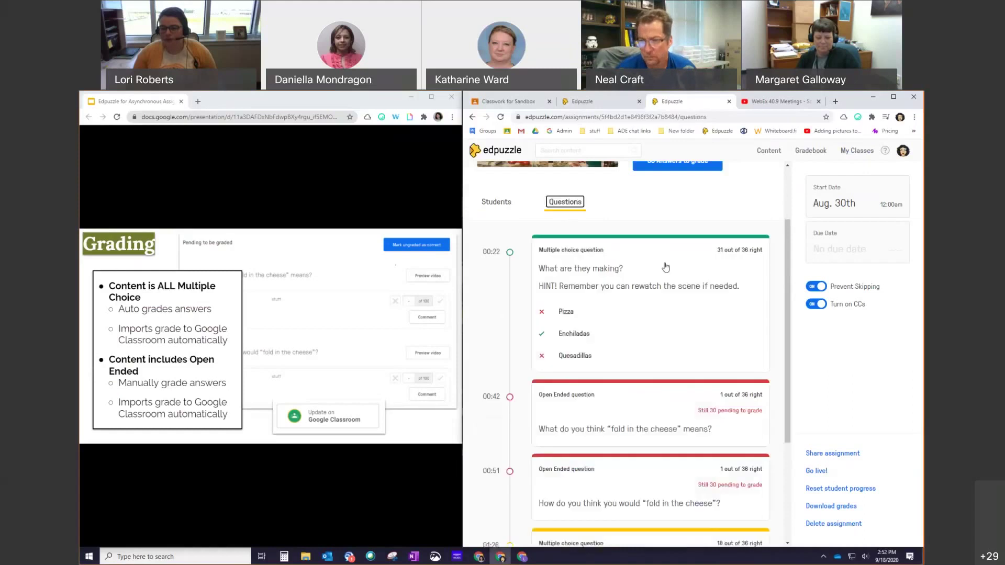
pyautogui.scroll(-1, 696, 324)
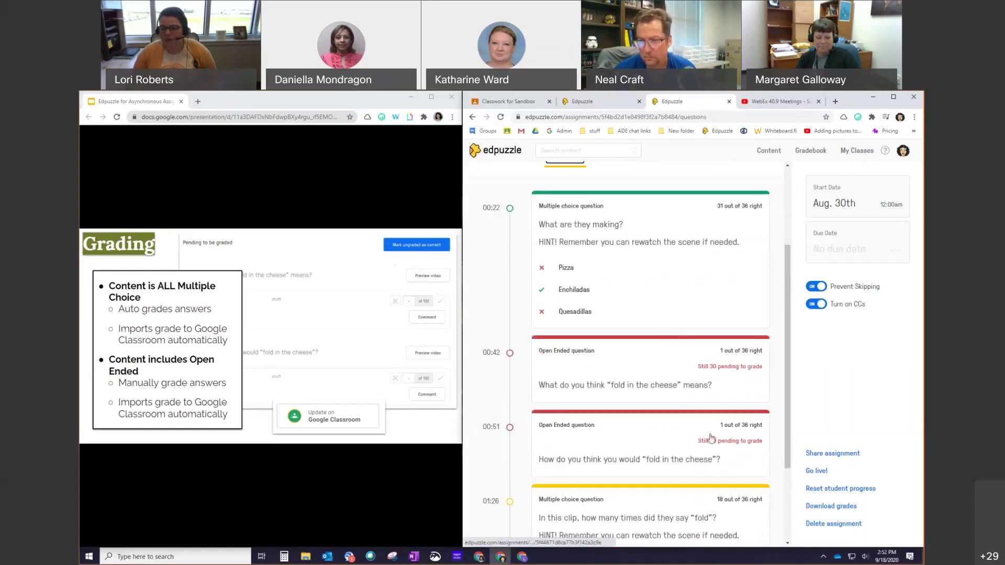
pyautogui.scroll(-1, 721, 460)
pyautogui.scroll(1, 585, 217)
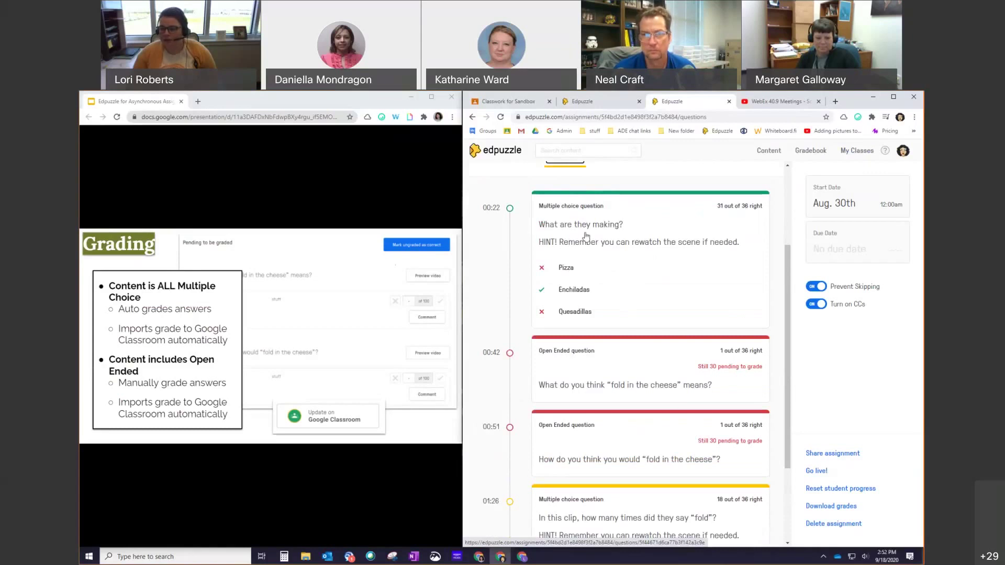
pyautogui.scroll(-3, 723, 437)
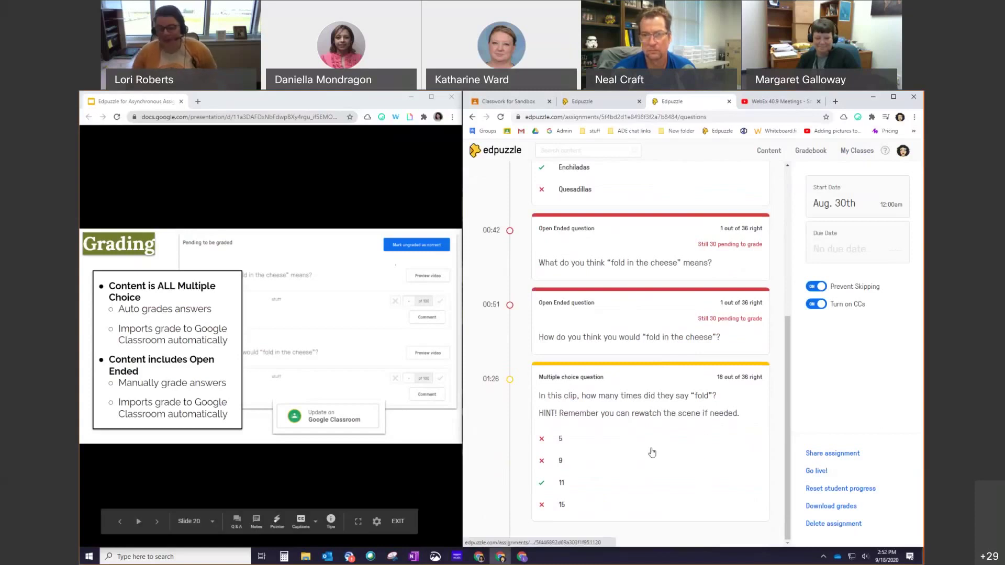
# Open the question on how many times they said "fold" and examine which students chose each answer.
pyautogui.click(659, 410)
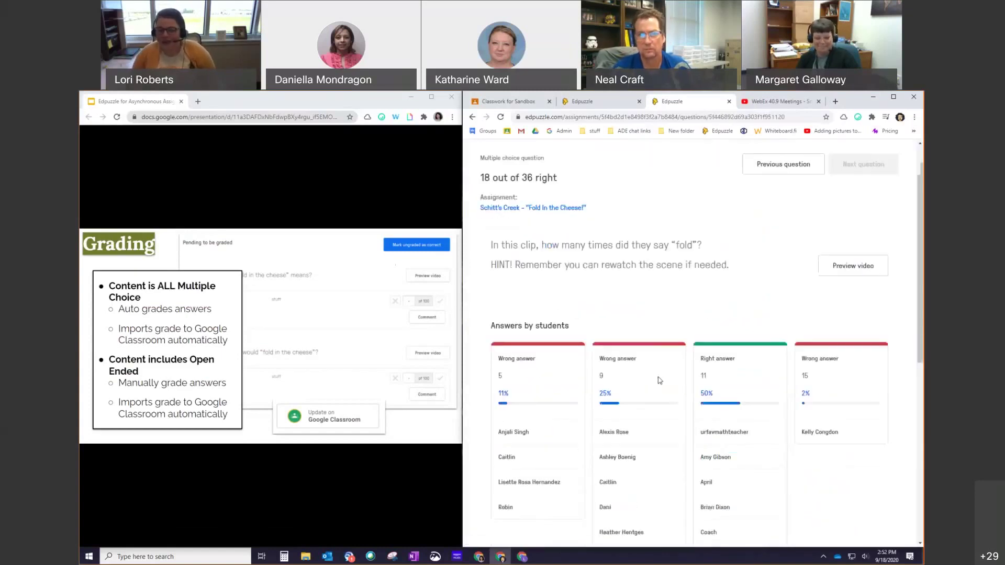
pyautogui.scroll(-2, 658, 380)
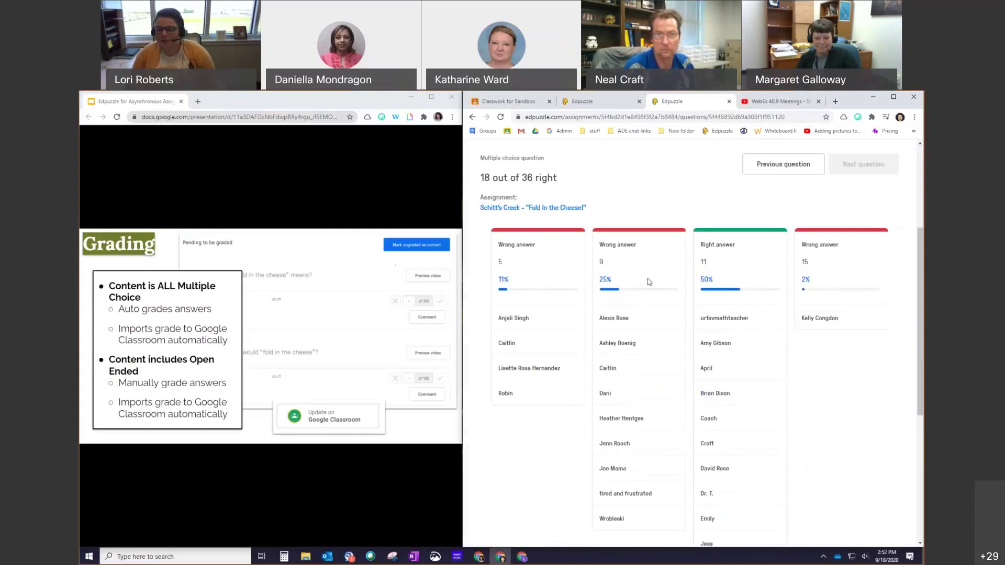
pyautogui.scroll(-1, 655, 383)
pyautogui.scroll(1, 619, 284)
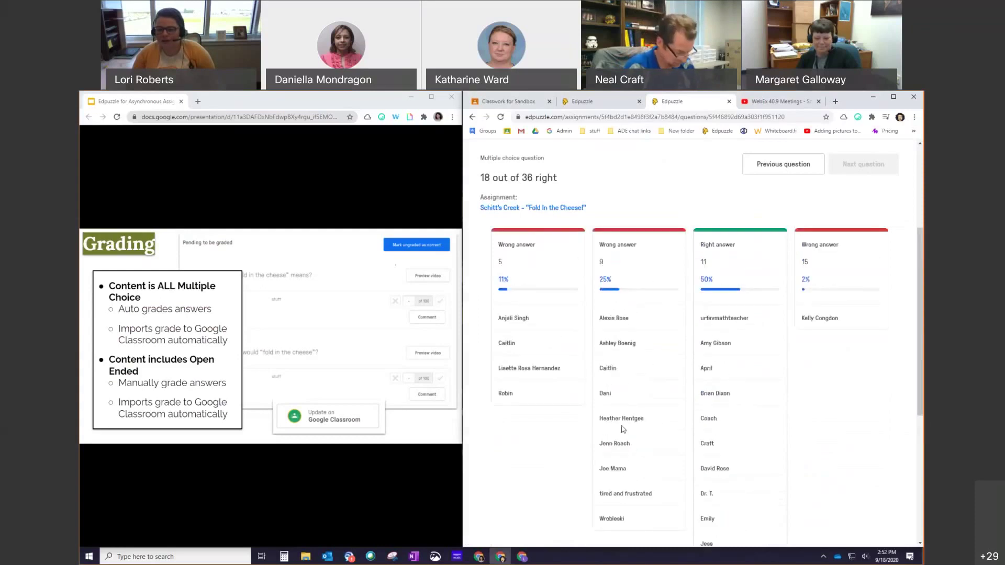
pyautogui.scroll(-9, 637, 361)
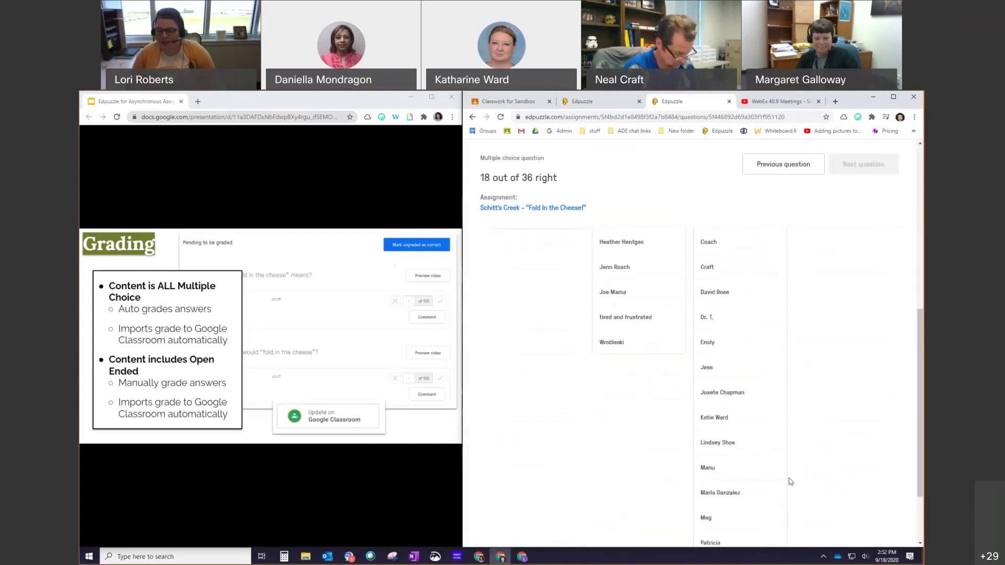
pyautogui.scroll(6, 788, 479)
pyautogui.scroll(4, 789, 482)
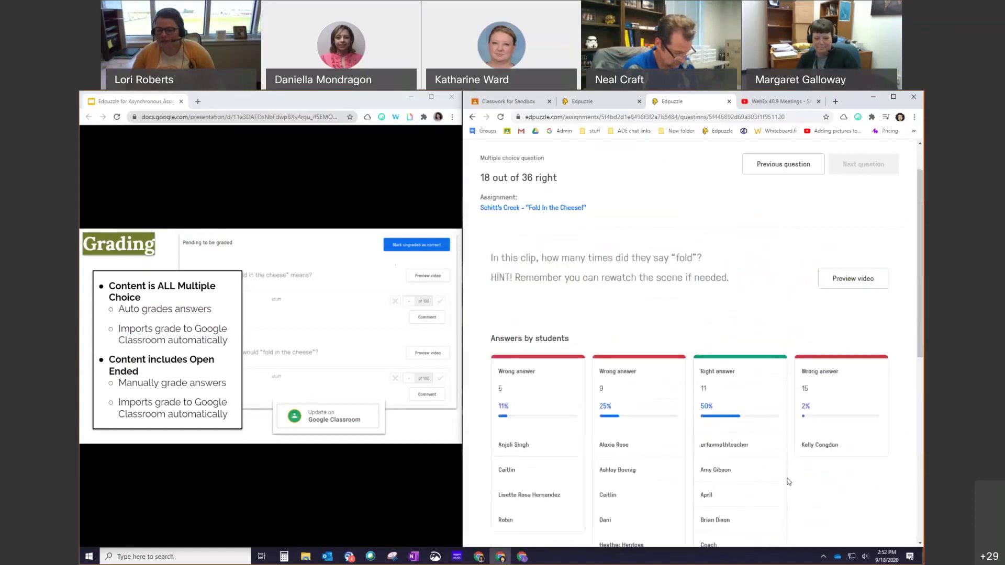
pyautogui.scroll(1, 789, 481)
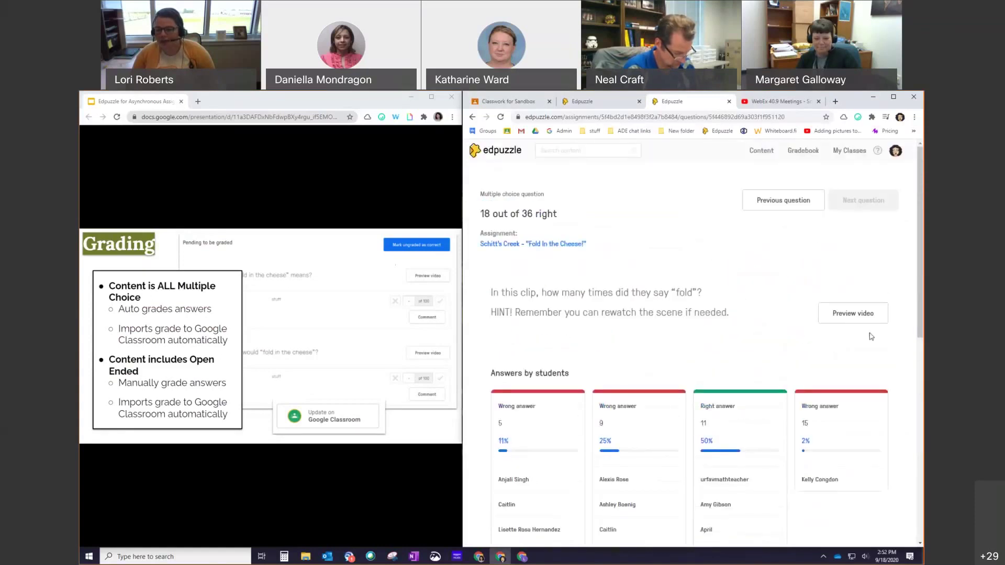
# Go to the previous question, "How do you think you would 'fold in the cheese'?", and read through the students' ungraded answers.
pyautogui.click(769, 209)
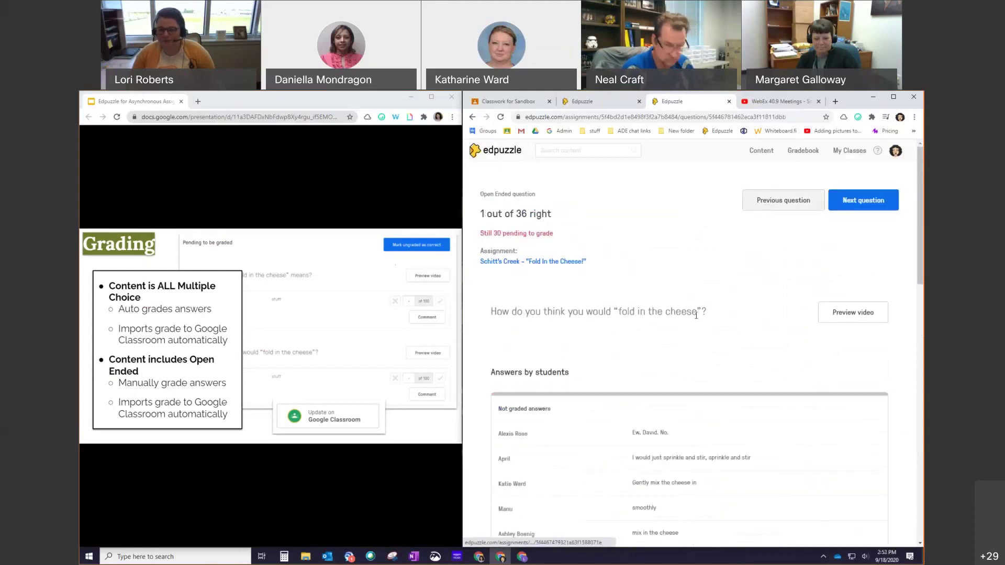
pyautogui.scroll(-1, 689, 358)
pyautogui.scroll(-1, 689, 359)
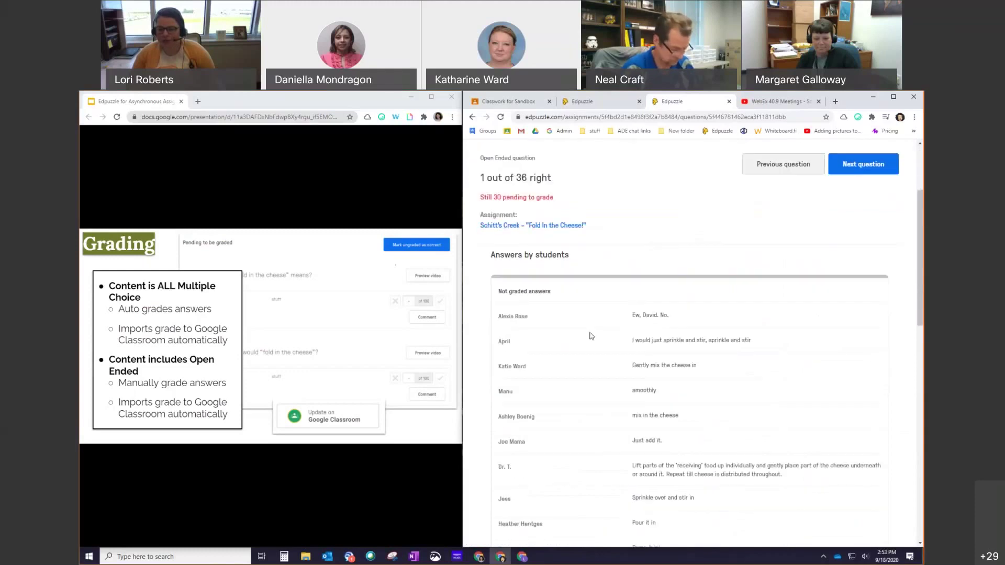
pyautogui.scroll(-5, 638, 492)
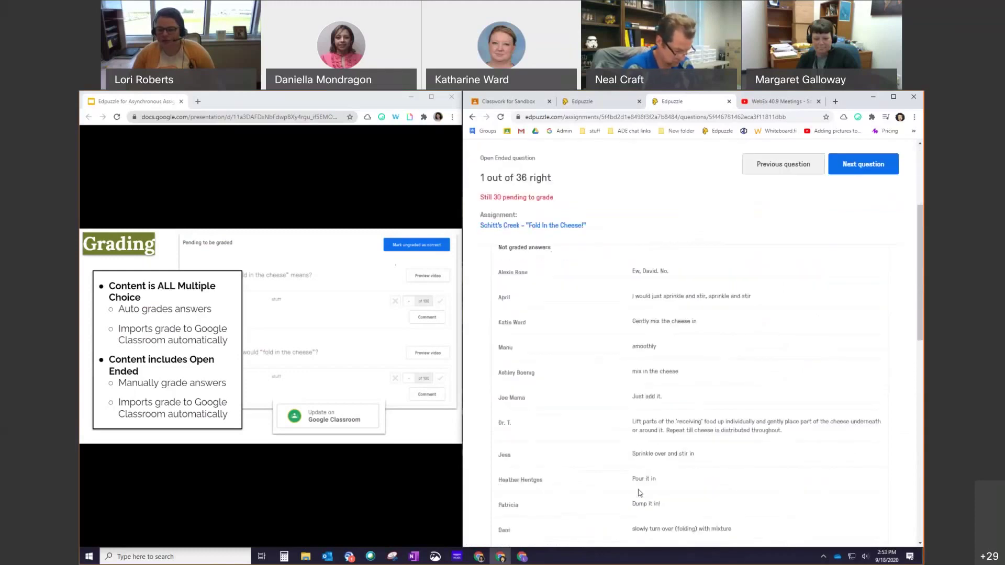
pyautogui.scroll(-3, 638, 493)
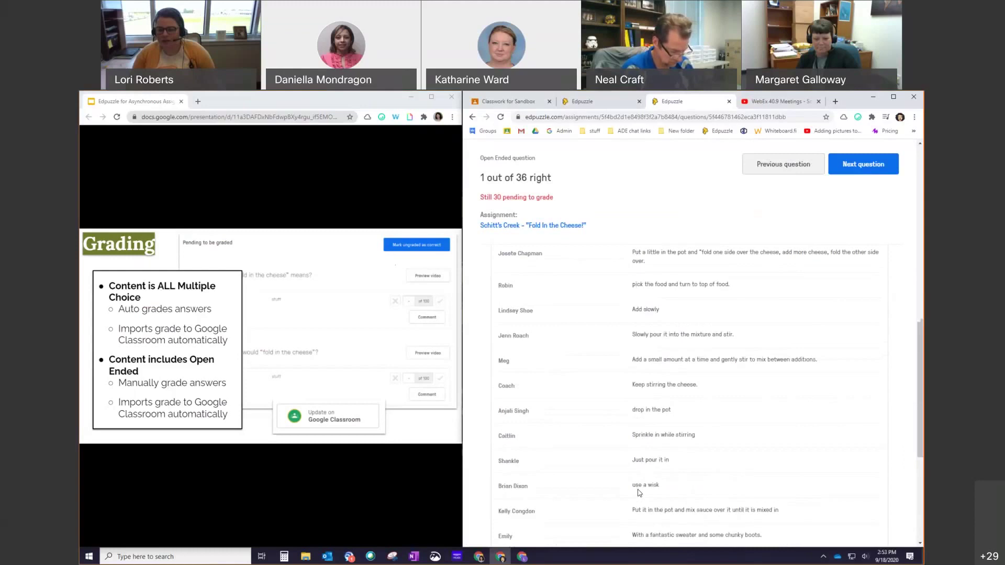
pyautogui.scroll(10, 638, 493)
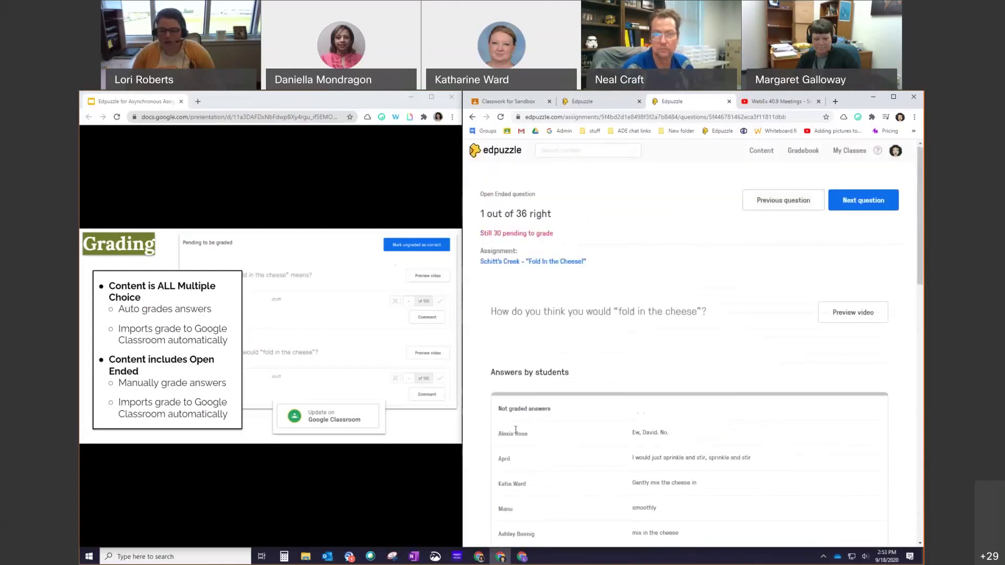
pyautogui.scroll(-1, 628, 429)
pyautogui.scroll(1, 723, 423)
pyautogui.scroll(-15, 724, 423)
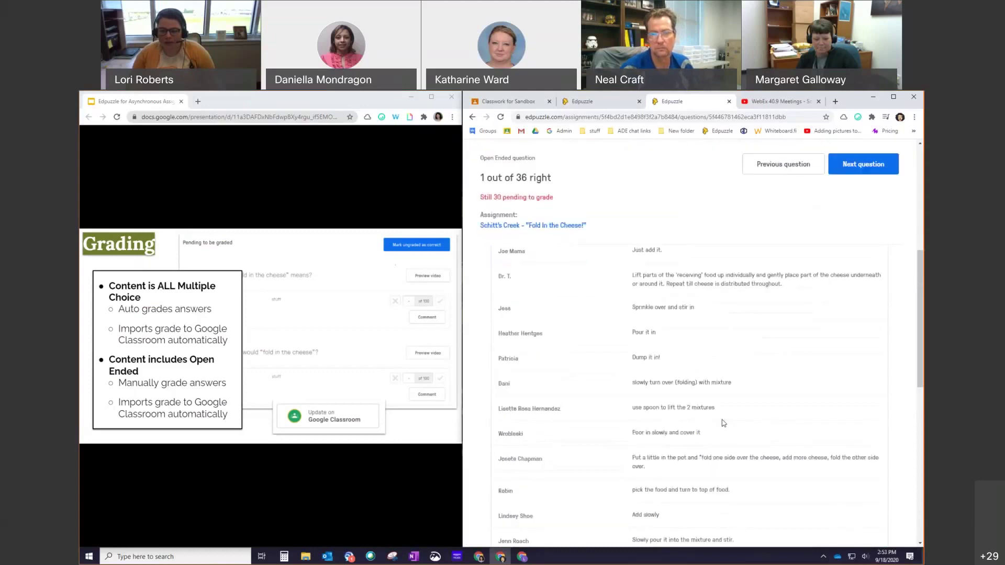
pyautogui.scroll(15, 591, 413)
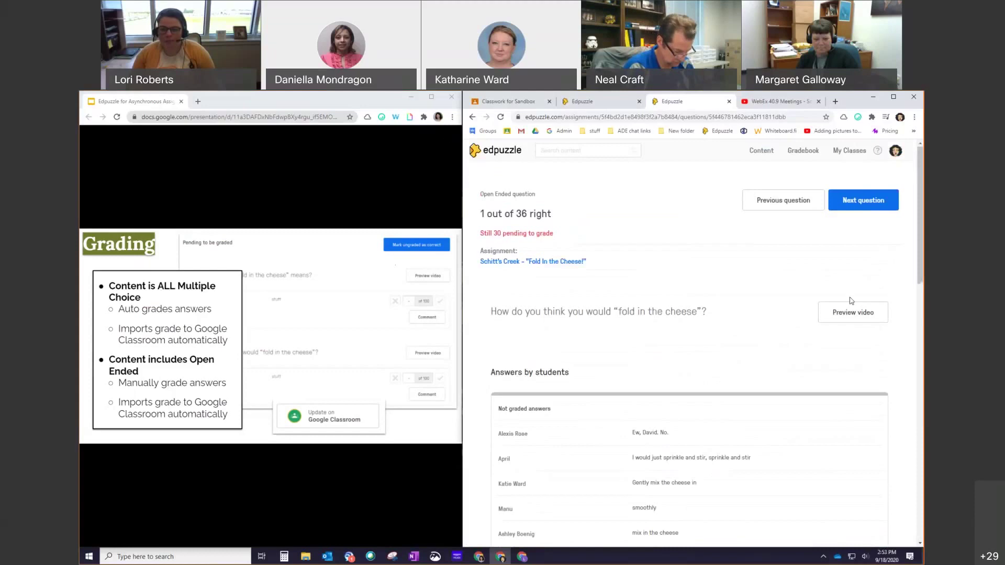
# Return to the assignment, open its answers to grade, and score the first answer 0 and the "Gently mix the cheese in" answer 100.
pyautogui.click(472, 118)
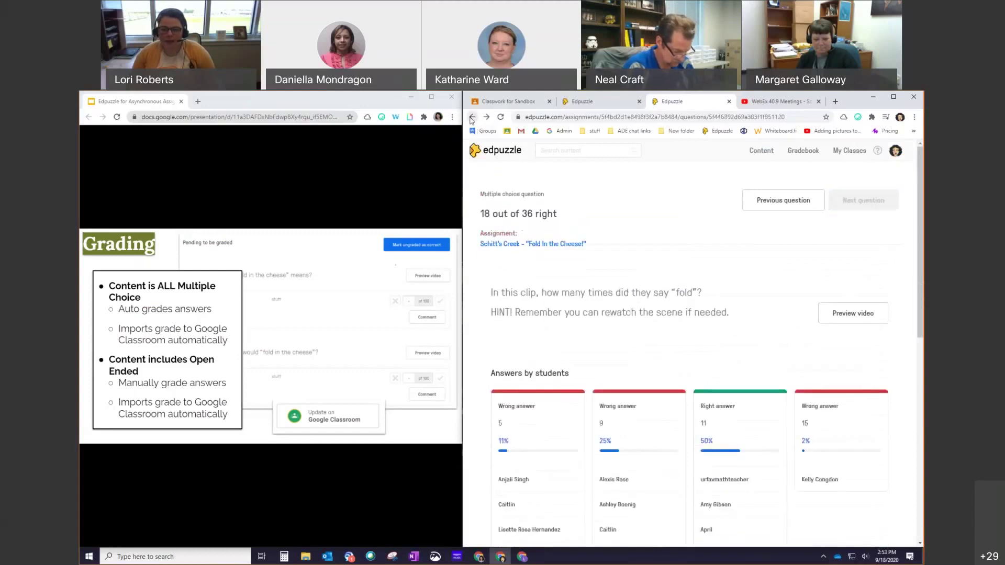
pyautogui.click(473, 118)
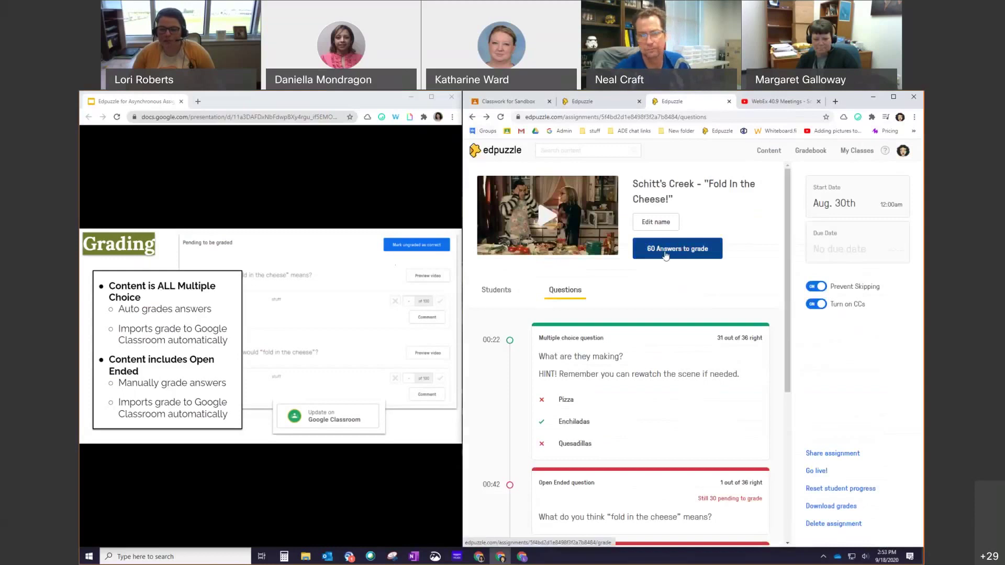
pyautogui.click(680, 249)
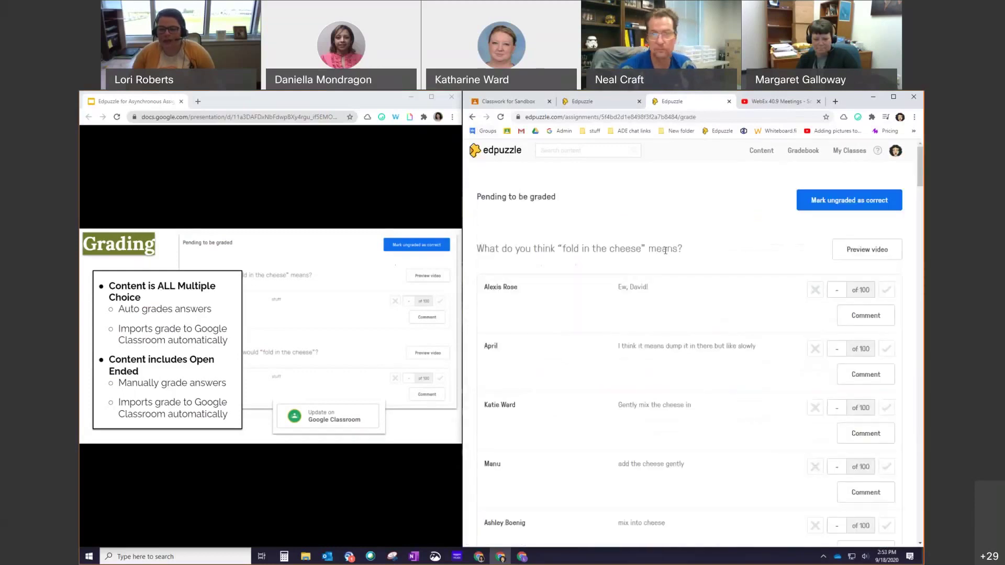
pyautogui.click(815, 291)
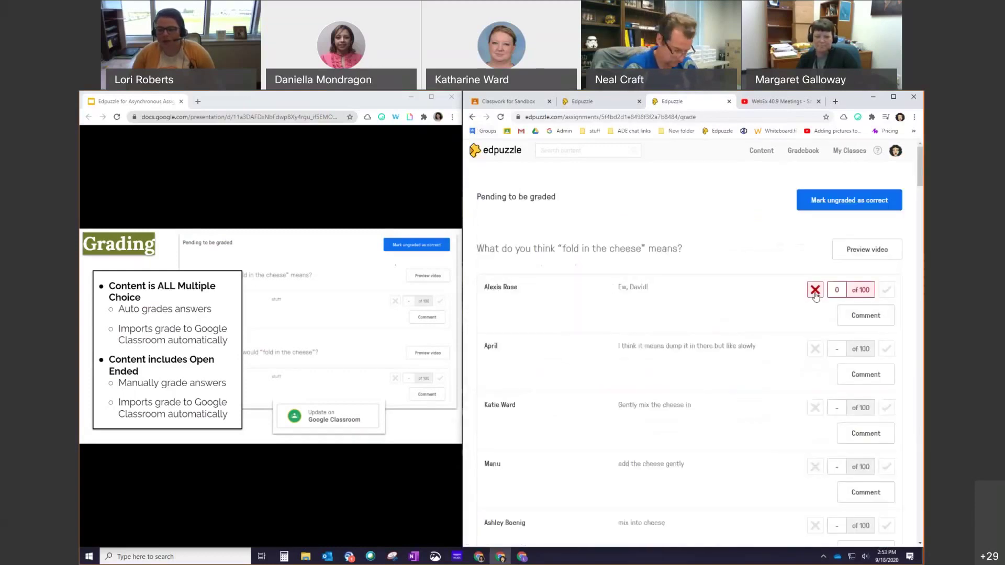
pyautogui.click(887, 349)
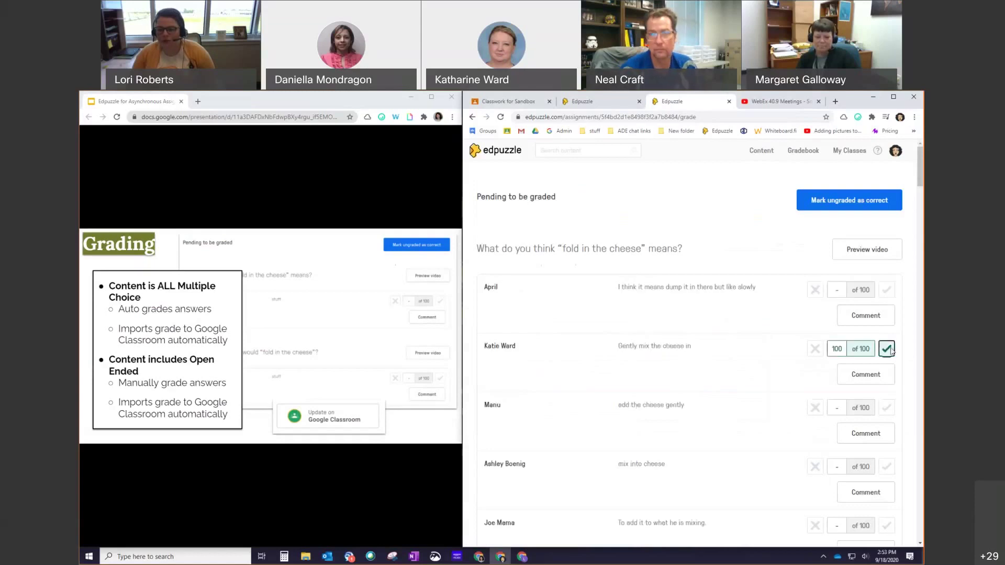
# Score the answers "mix into cheese" and "I think it means dump it in there but like slowly" 100, and mark "add the cheese gently" wrong.
pyautogui.click(888, 409)
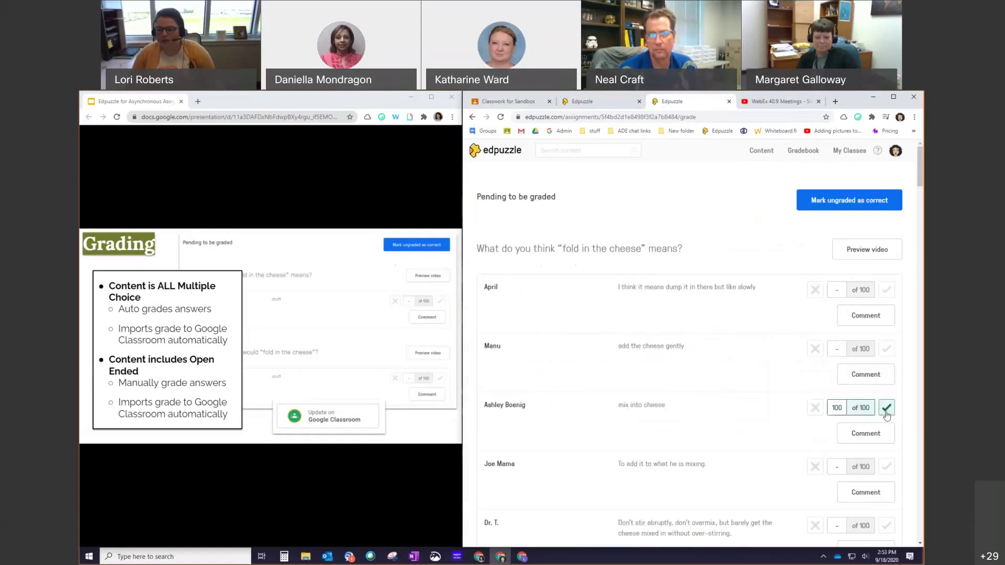
pyautogui.click(886, 292)
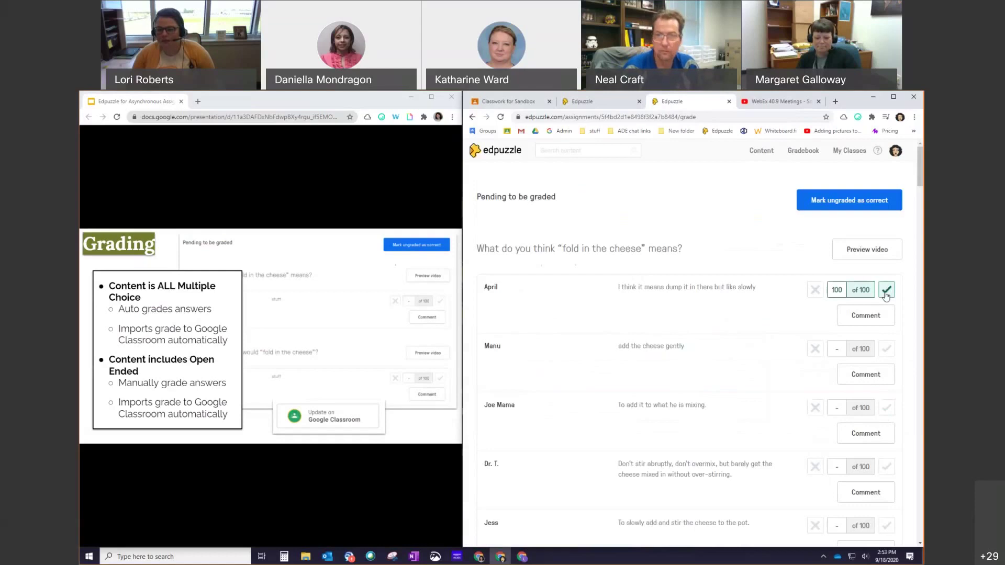
pyautogui.click(815, 291)
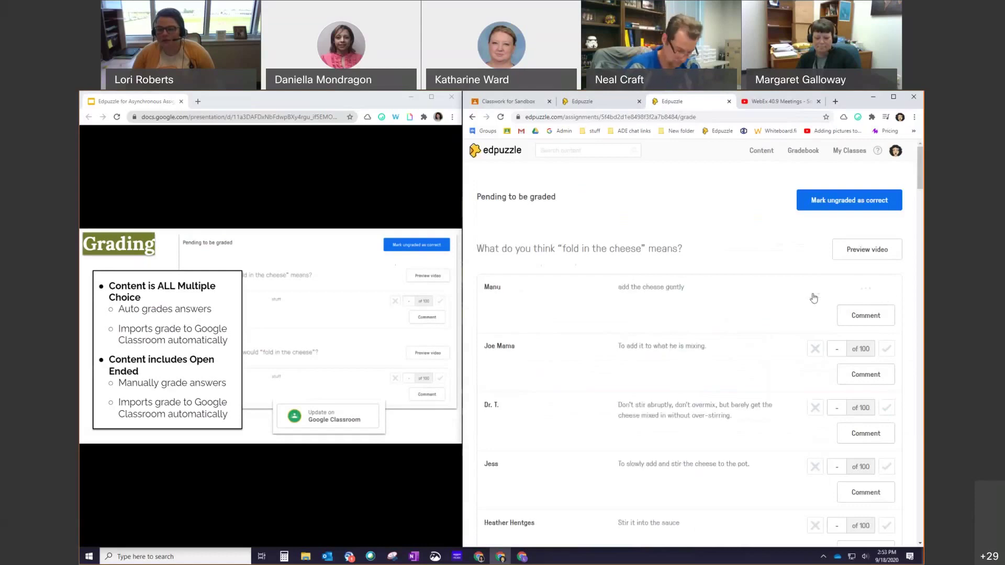
# Mark the answer "To add it to what he is mixing." correct, and open the comment form for the following answer without adding a comment.
pyautogui.click(836, 291)
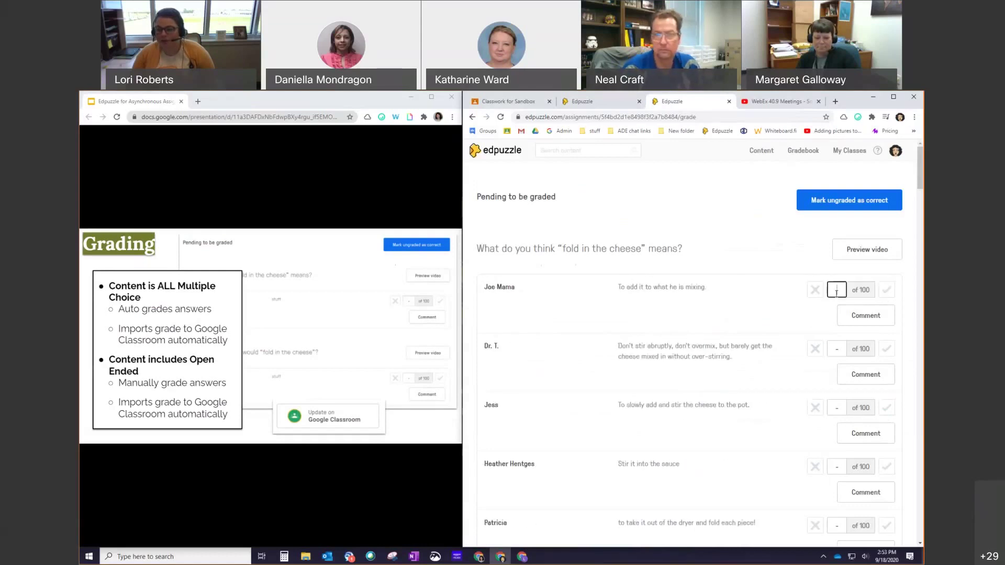
pyautogui.write('50')
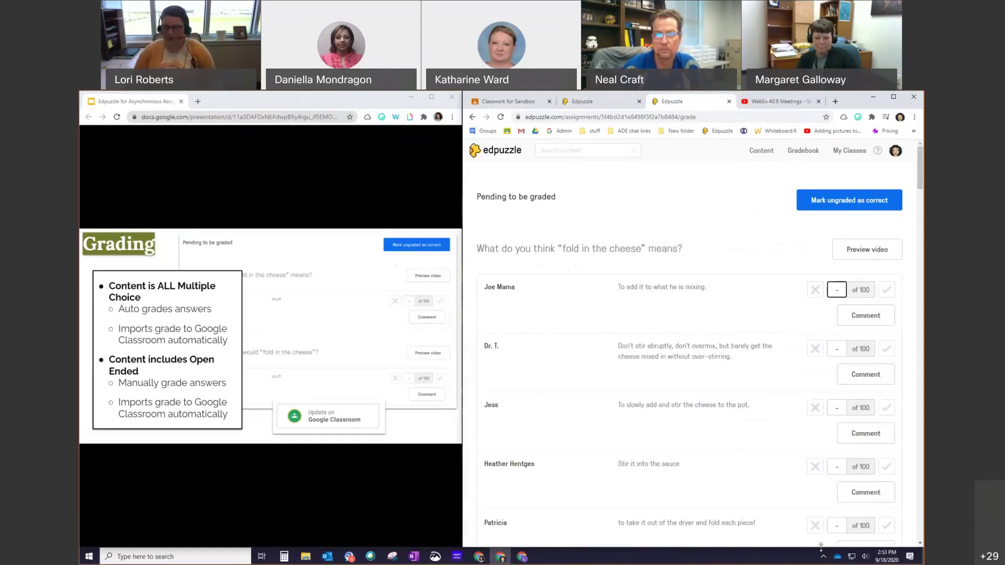
pyautogui.click(887, 290)
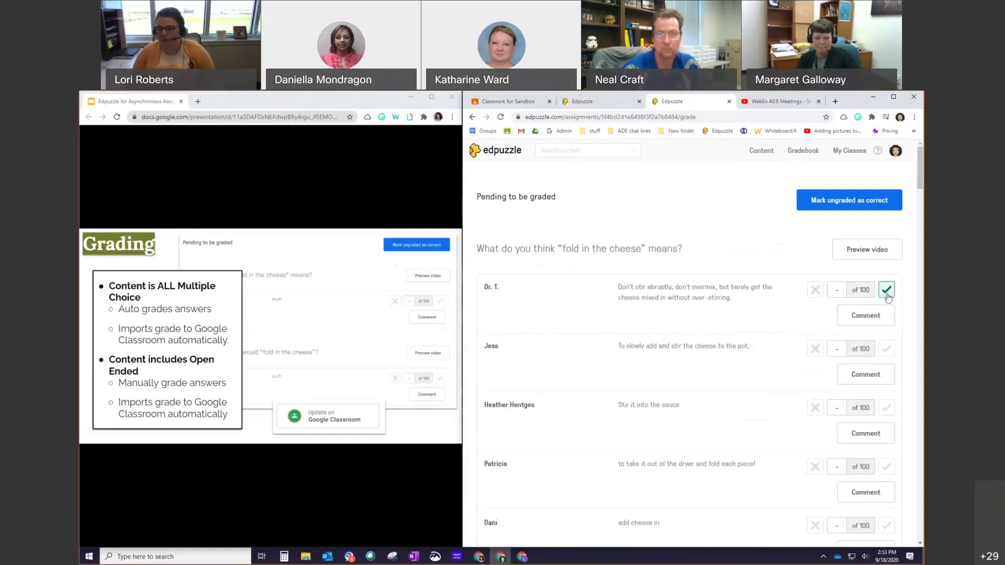
pyautogui.click(863, 319)
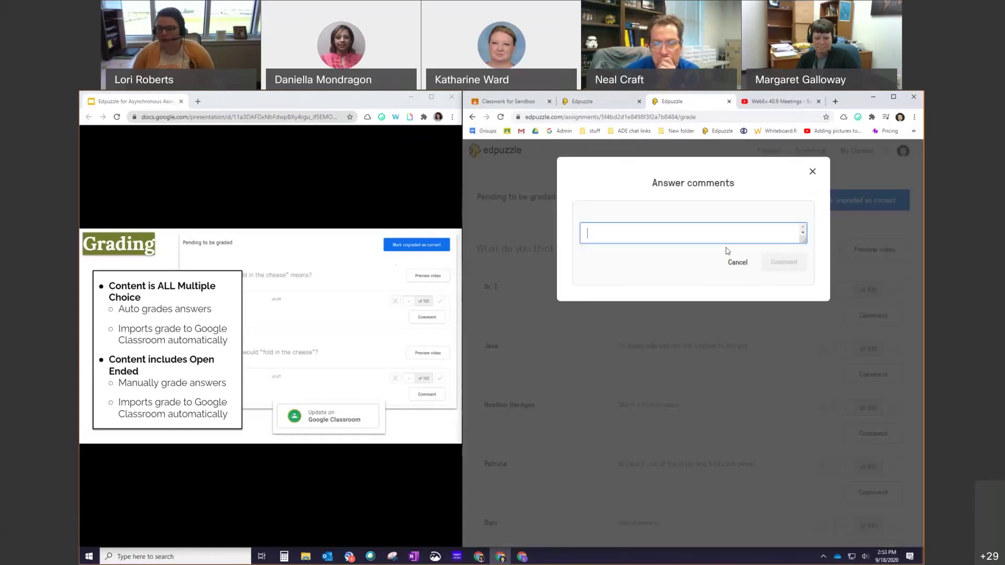
pyautogui.click(809, 175)
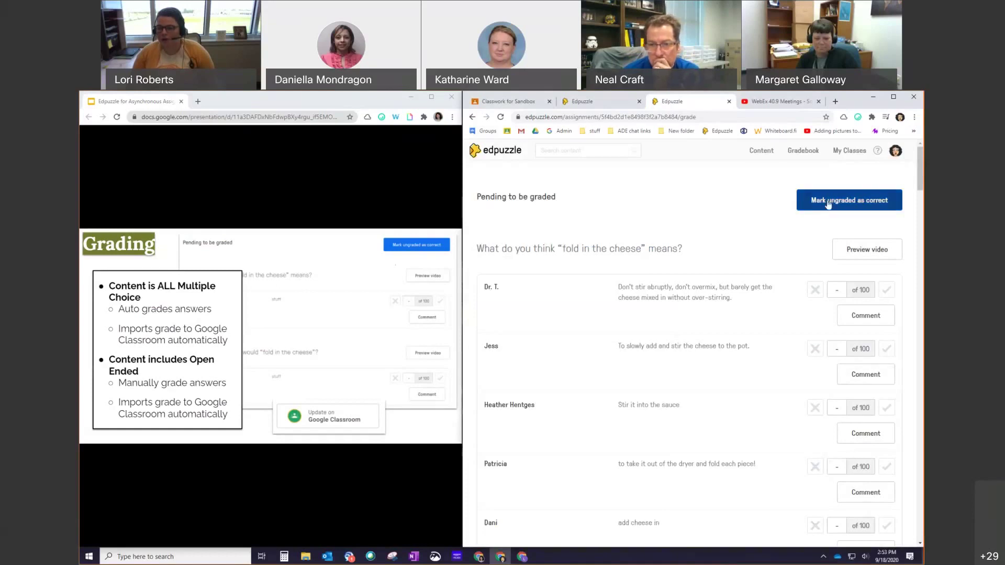
# Mark all remaining ungraded answers as correct and show all graded answers.
pyautogui.click(892, 200)
pyautogui.scroll(-6, 808, 261)
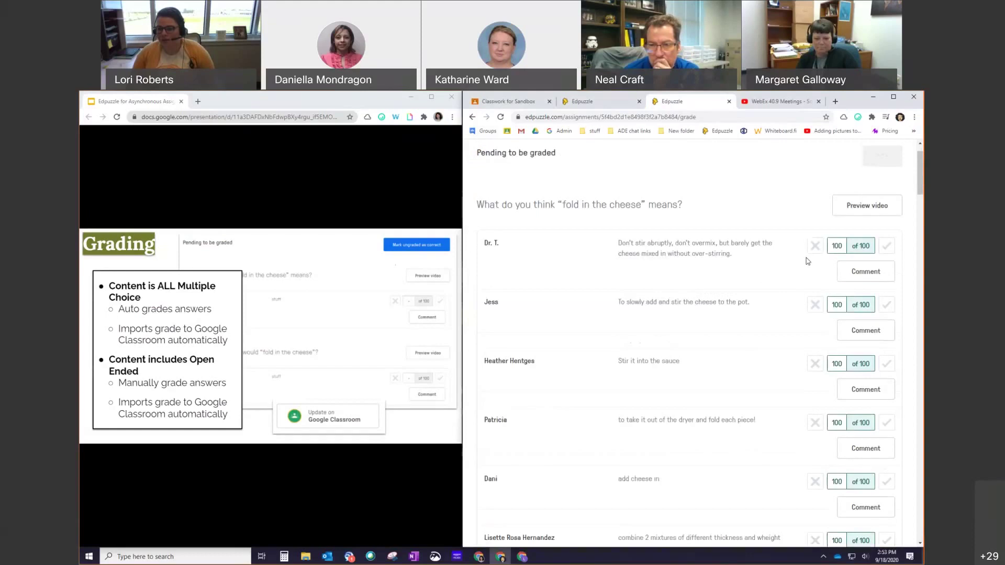
pyautogui.scroll(-1, 808, 261)
pyautogui.scroll(-9, 808, 261)
pyautogui.scroll(-20, 808, 261)
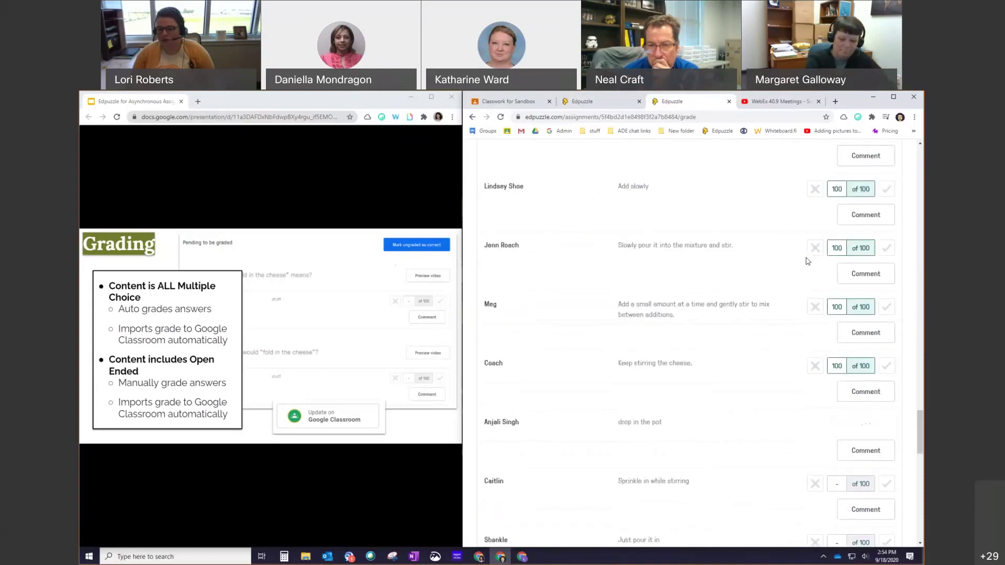
pyautogui.scroll(-15, 808, 261)
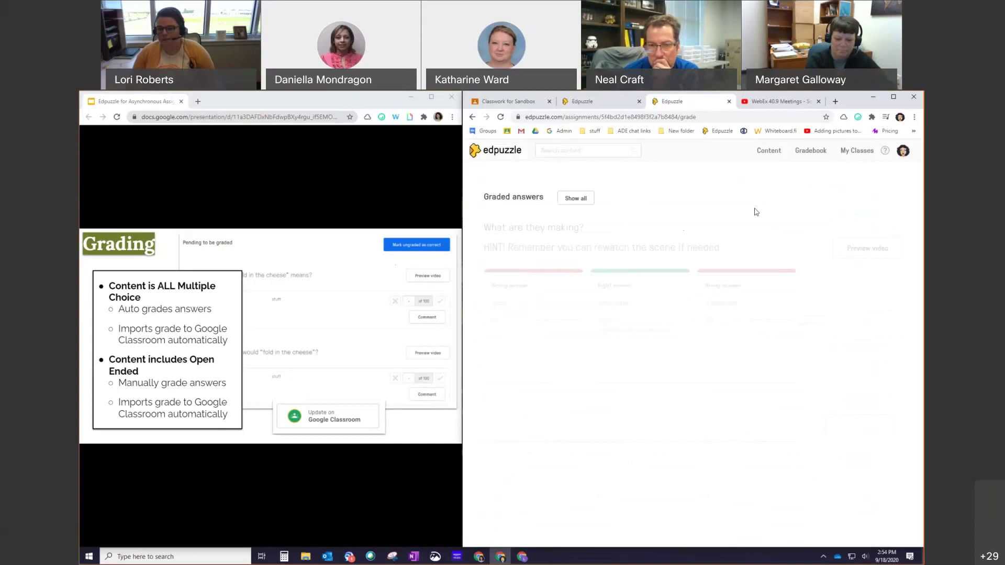
pyautogui.click(583, 201)
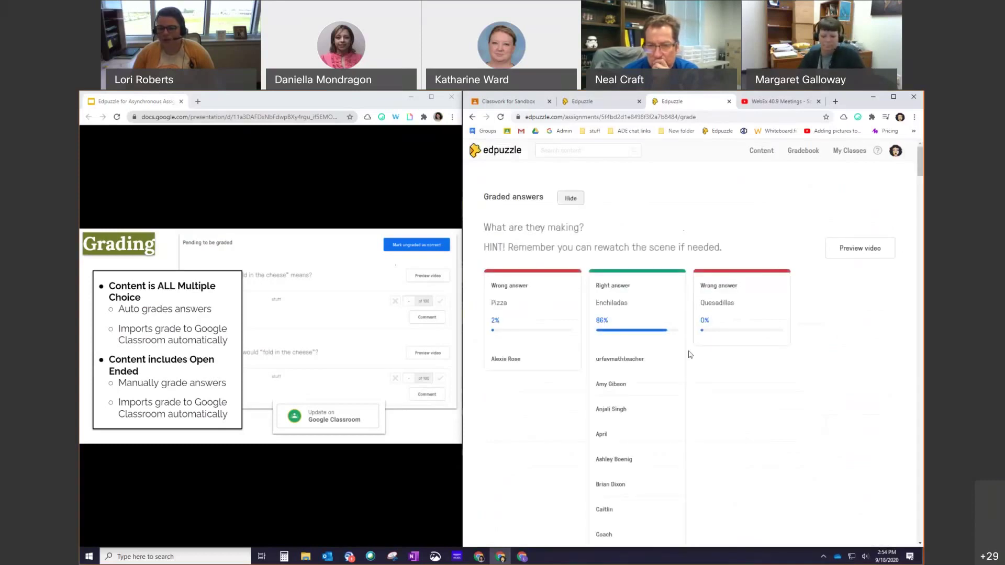
# Return to the "Fold In the Cheese!" assignment's student results and review each student's watch progress and grade.
pyautogui.click(473, 120)
pyautogui.click(492, 290)
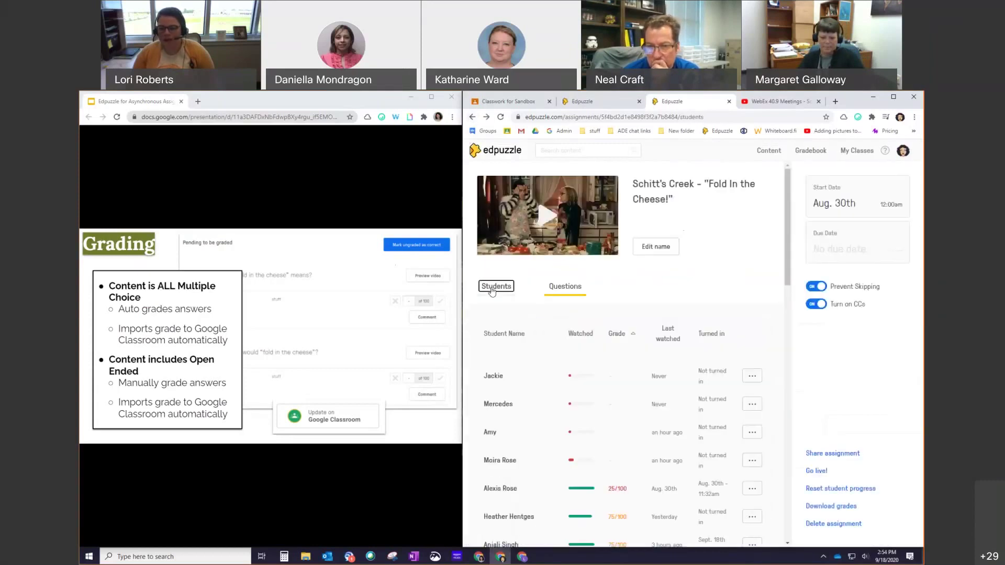
pyautogui.scroll(-5, 657, 403)
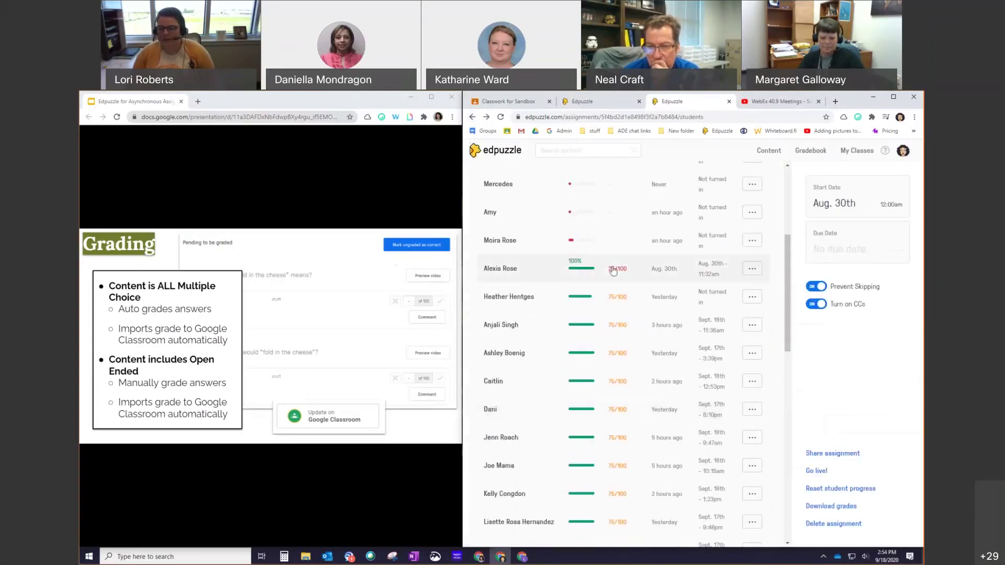
pyautogui.scroll(-4, 618, 330)
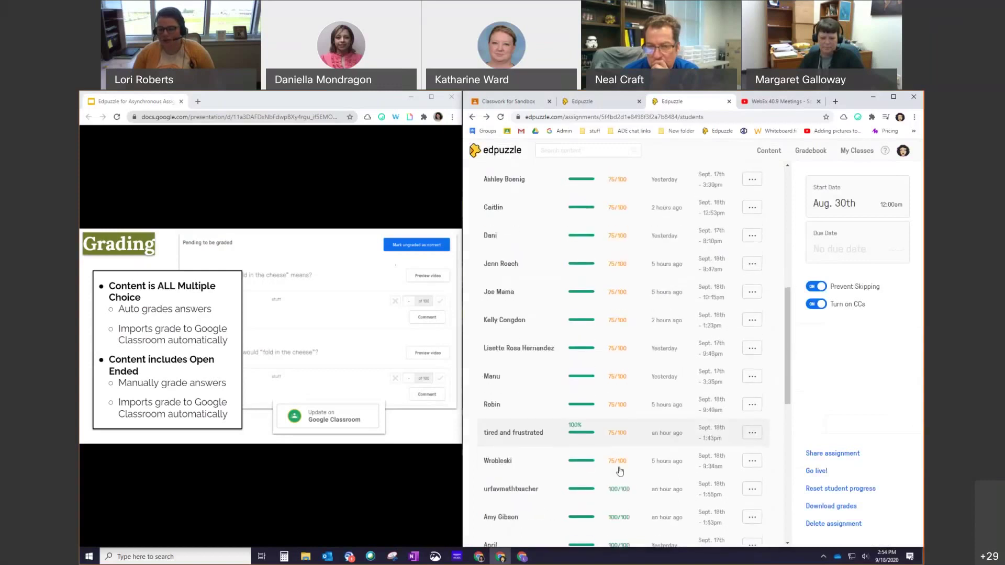
pyautogui.scroll(-3, 620, 472)
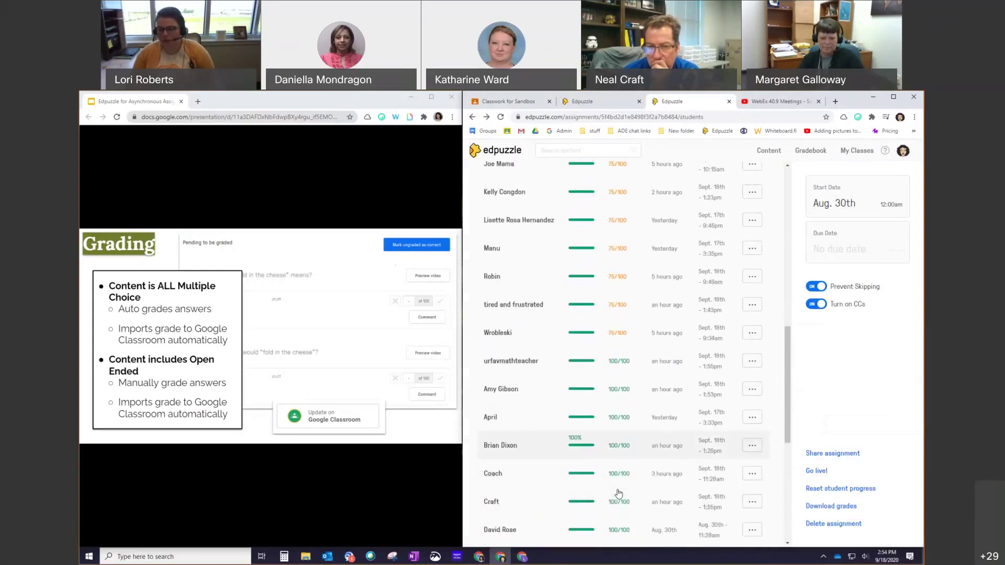
# Open the gradebook and switch it to the Sandbox class to view the scores across its assignments.
pyautogui.click(814, 151)
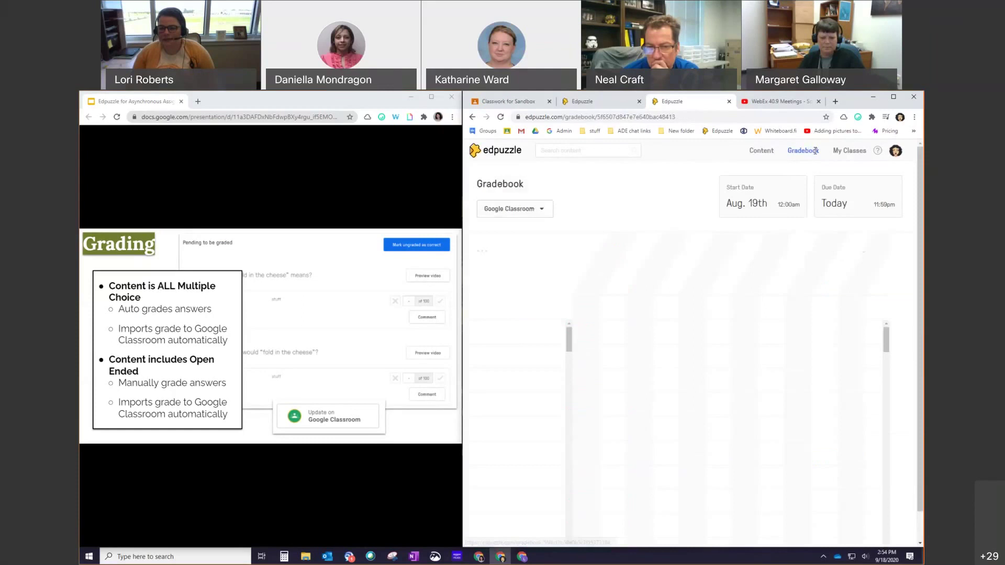
pyautogui.click(540, 214)
pyautogui.click(534, 263)
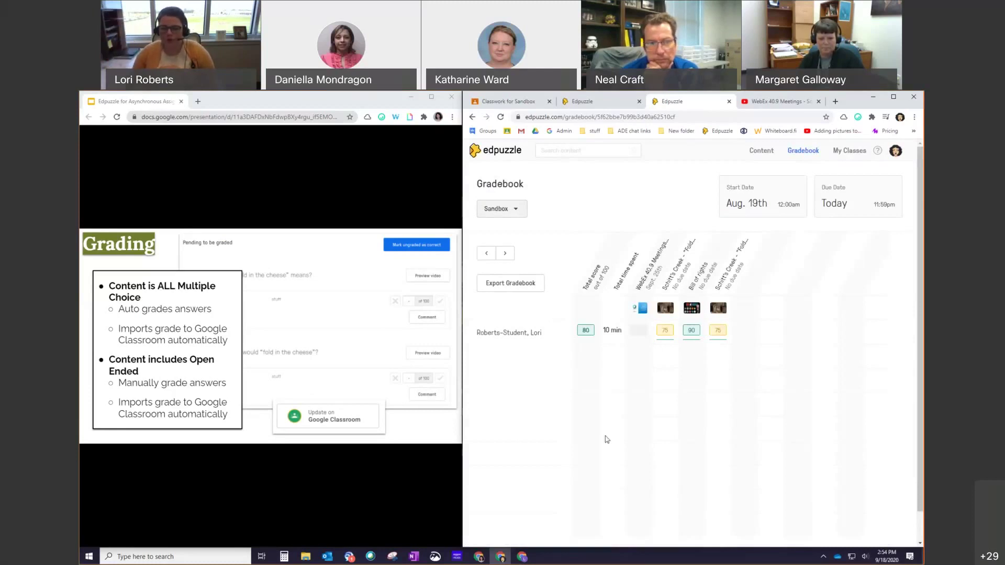
# Switch to the Google Slides presentation and advance it to the "Continue to Learn" slide.
pyautogui.click(427, 356)
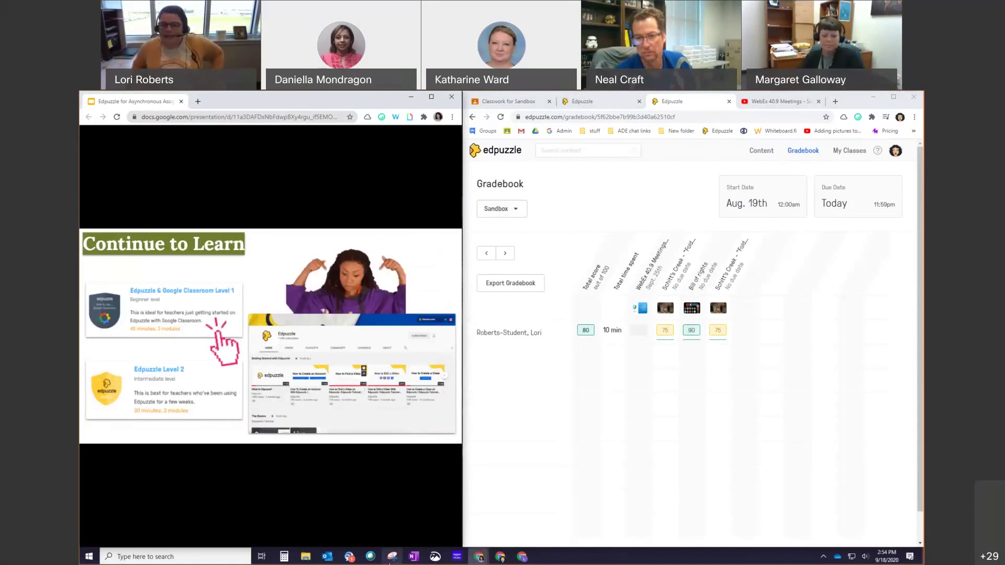
pyautogui.click(873, 97)
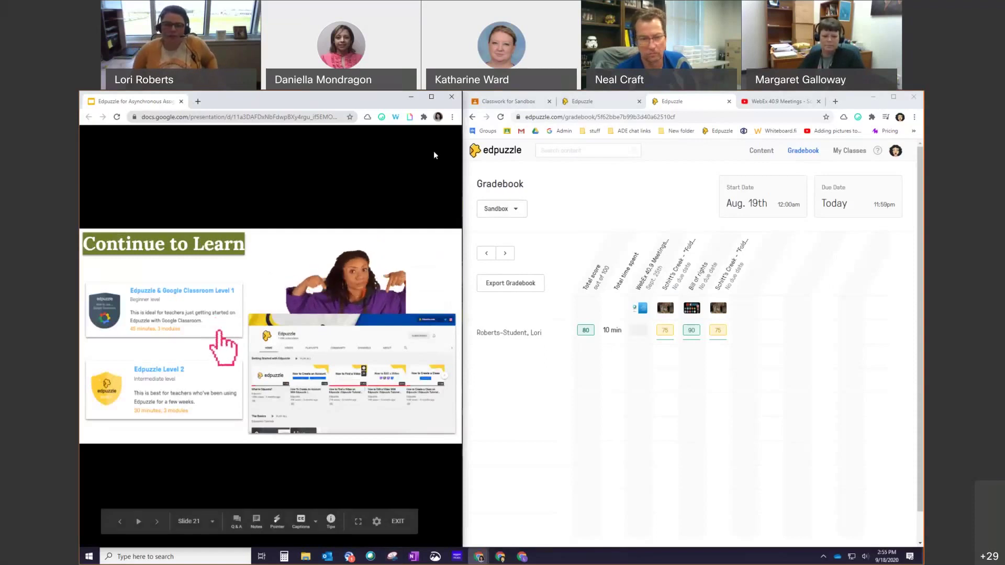